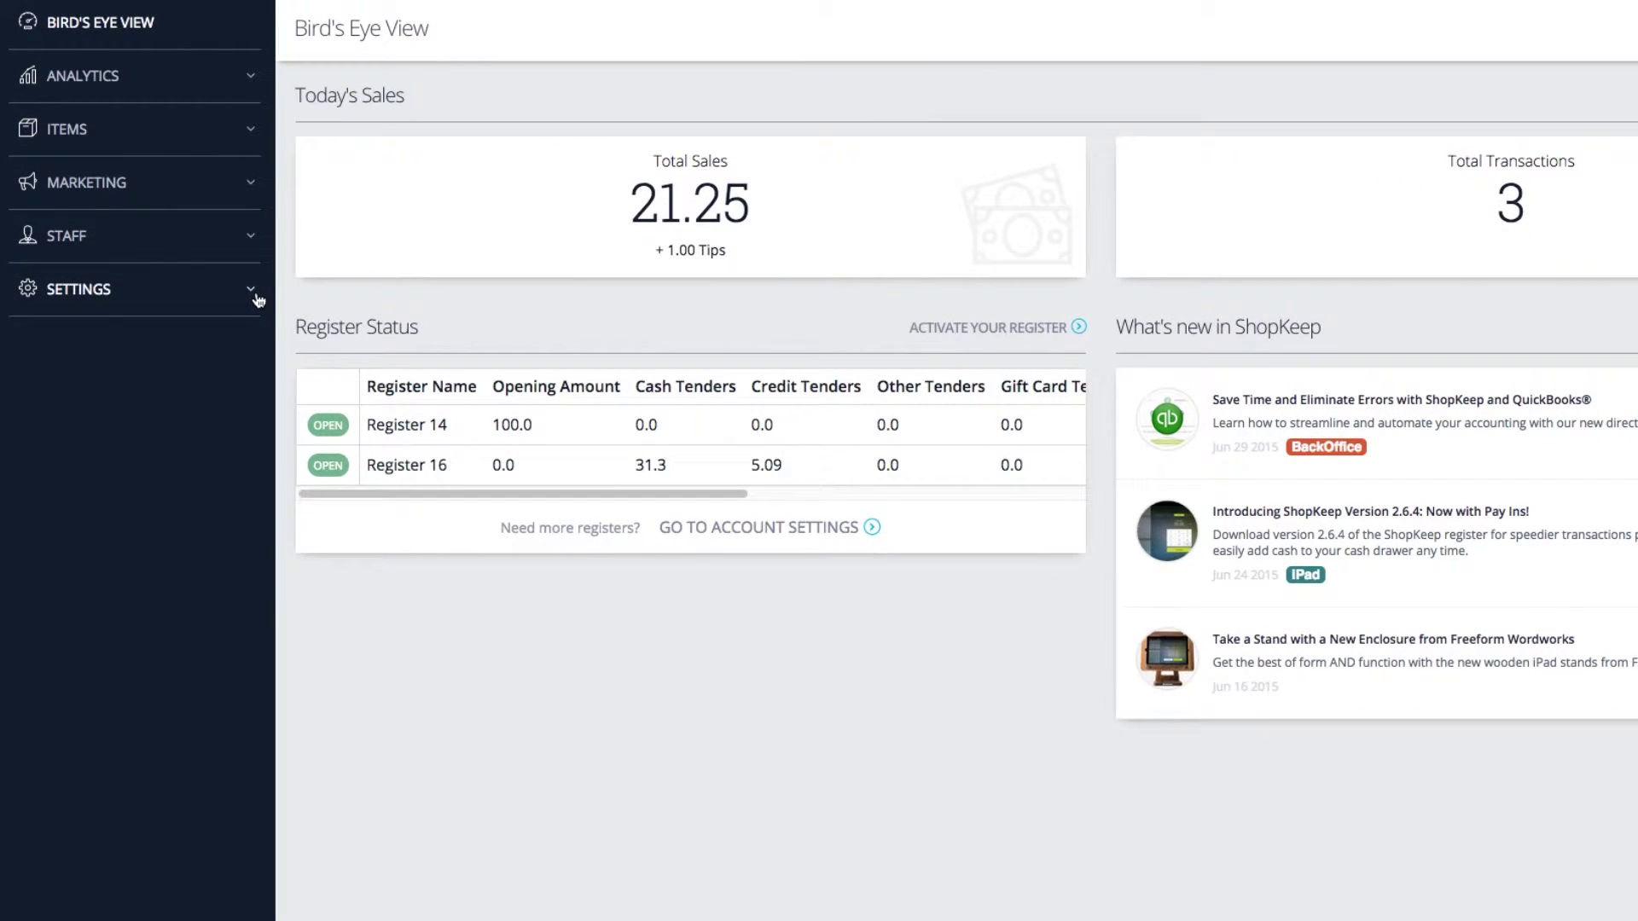
- Go to Settings > Discounts and begin a new discount
{"action": "left_click", "coordinate": [256, 299]}
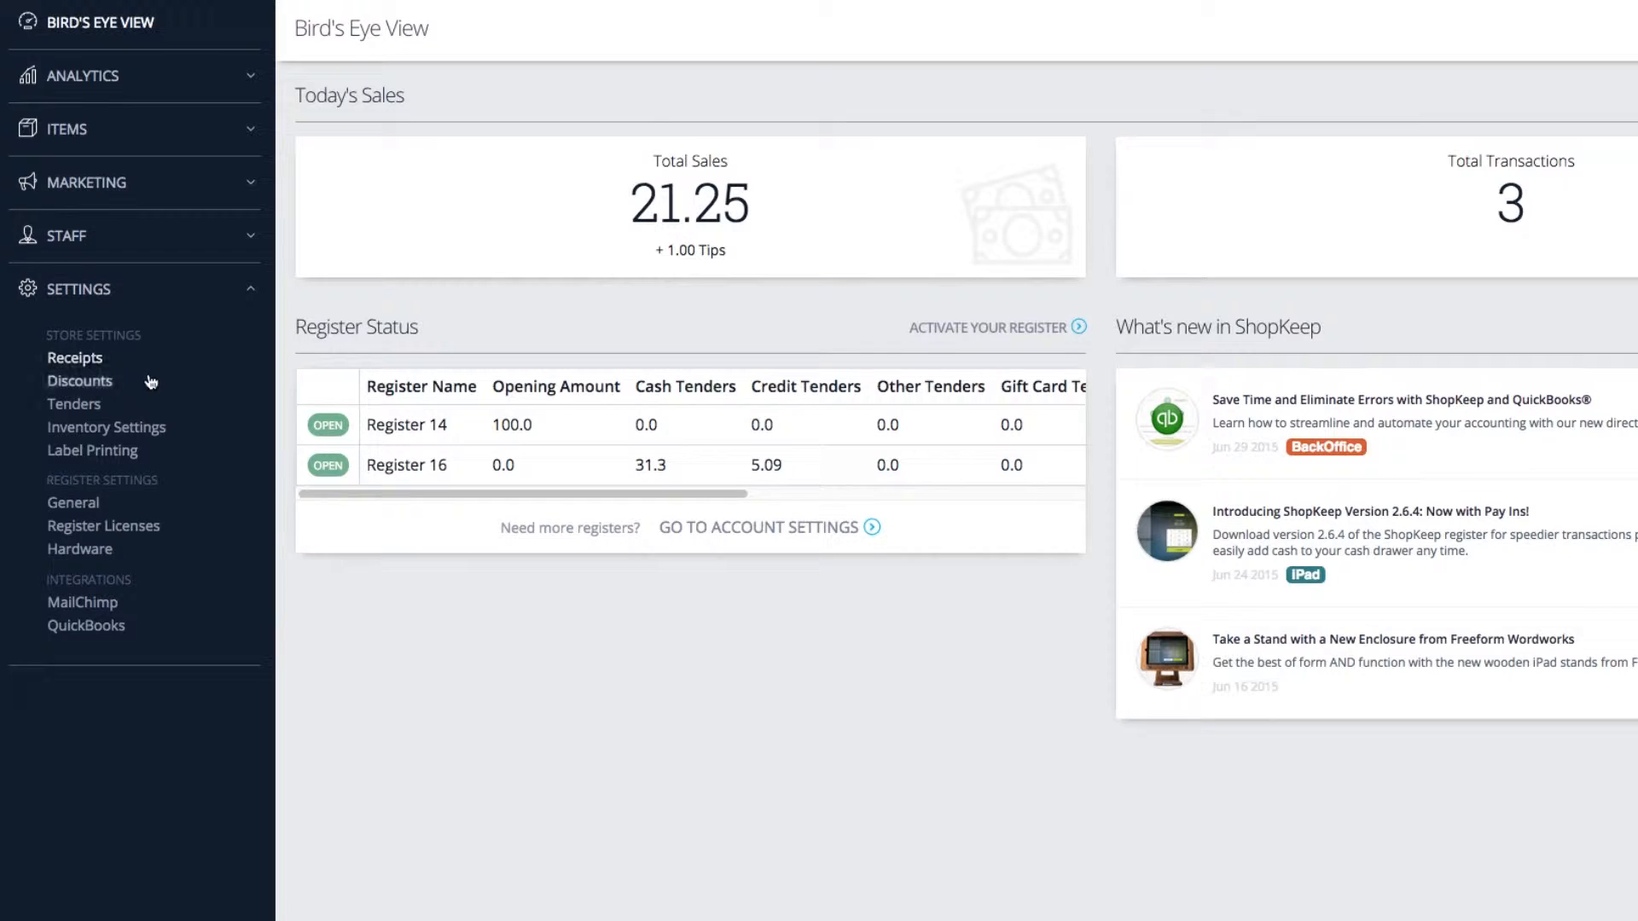
{"action": "left_click", "coordinate": [80, 382]}
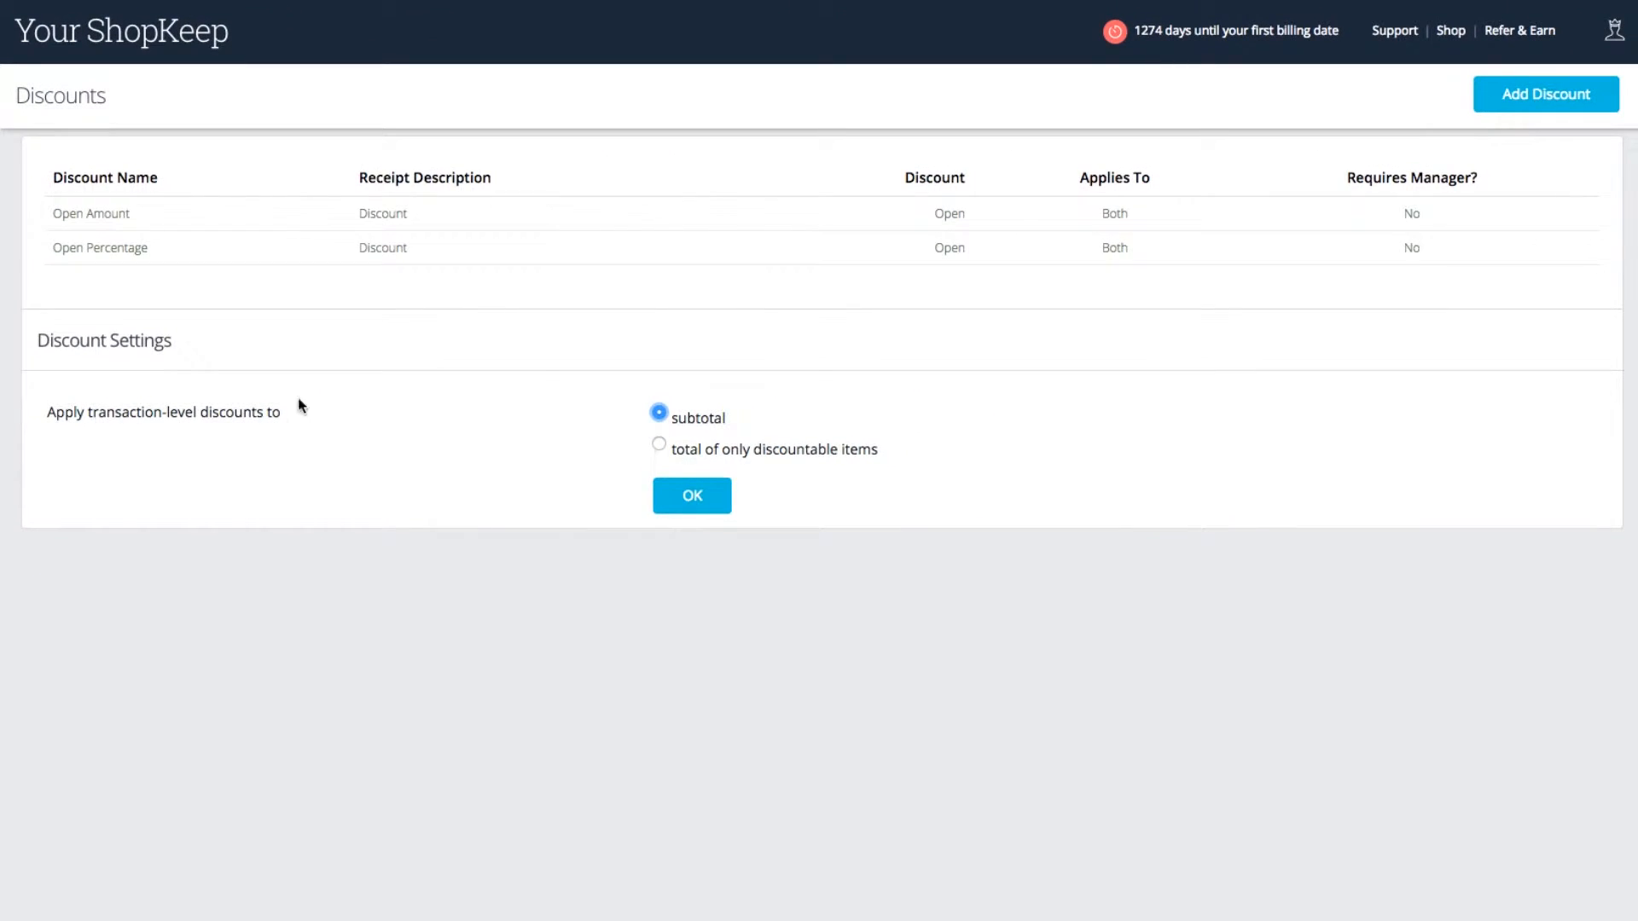
{"action": "left_click", "coordinate": [1487, 96]}
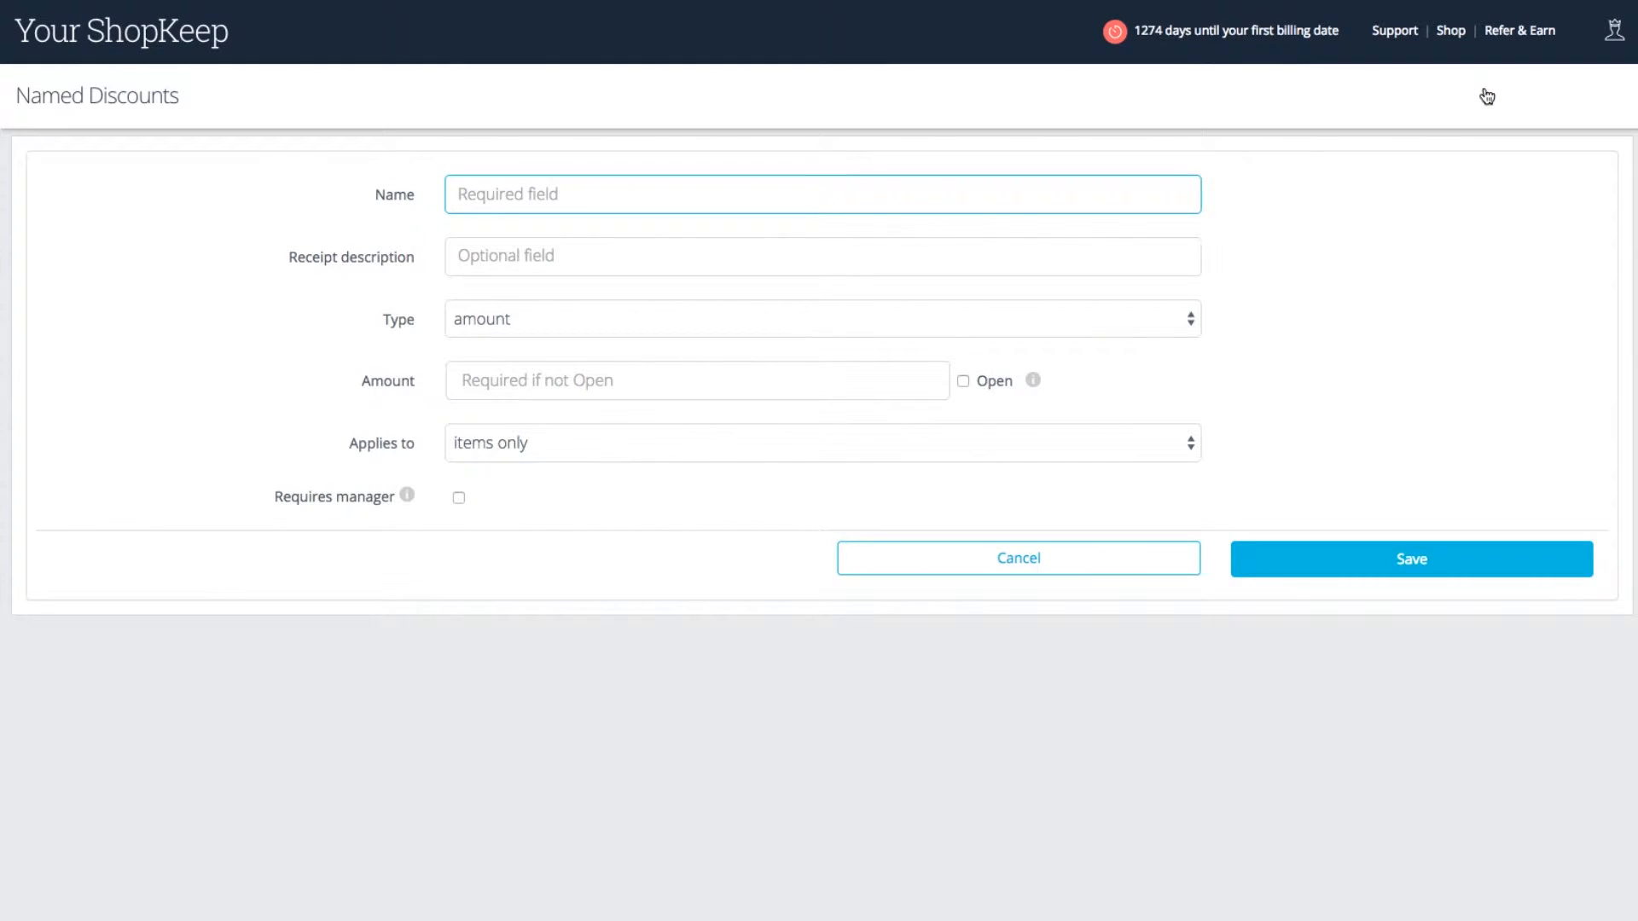
{"action": "type", "text": "Employ"}
{"action": "type", "text": "ee Discount"}
- Name it Employee Discount with a receipt description and make it a 75 percent discount
{"action": "key", "text": "Tab"}
{"action": "type", "text": "House"}
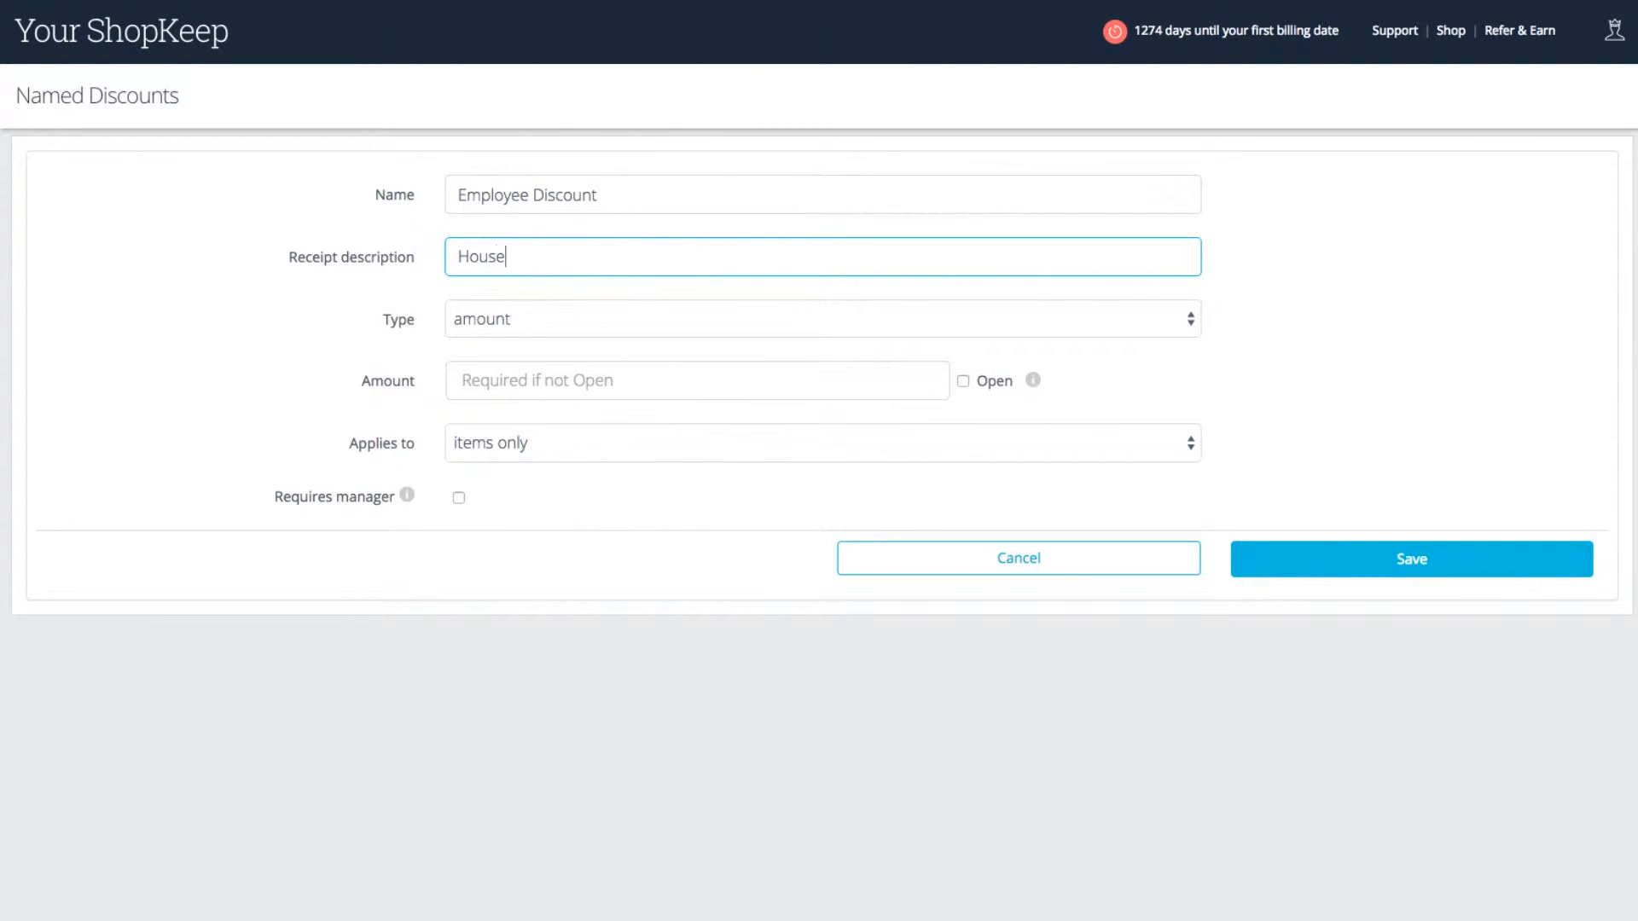
{"action": "type", "text": " Food and Drink"}
{"action": "type", "text": " Discount"}
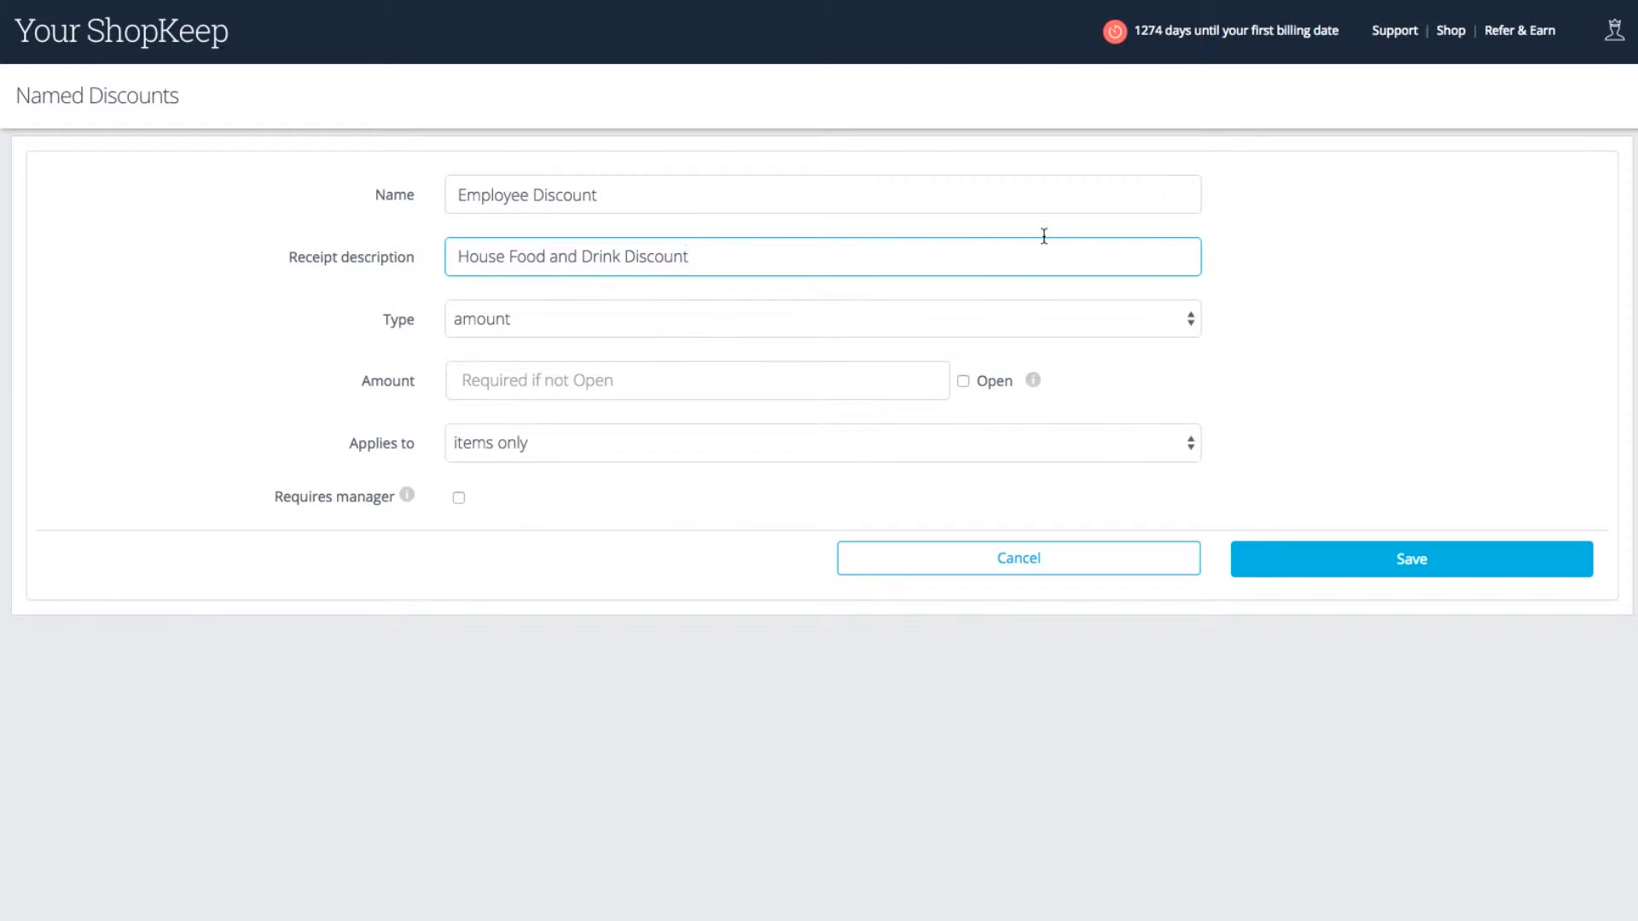
{"action": "left_click", "coordinate": [985, 313]}
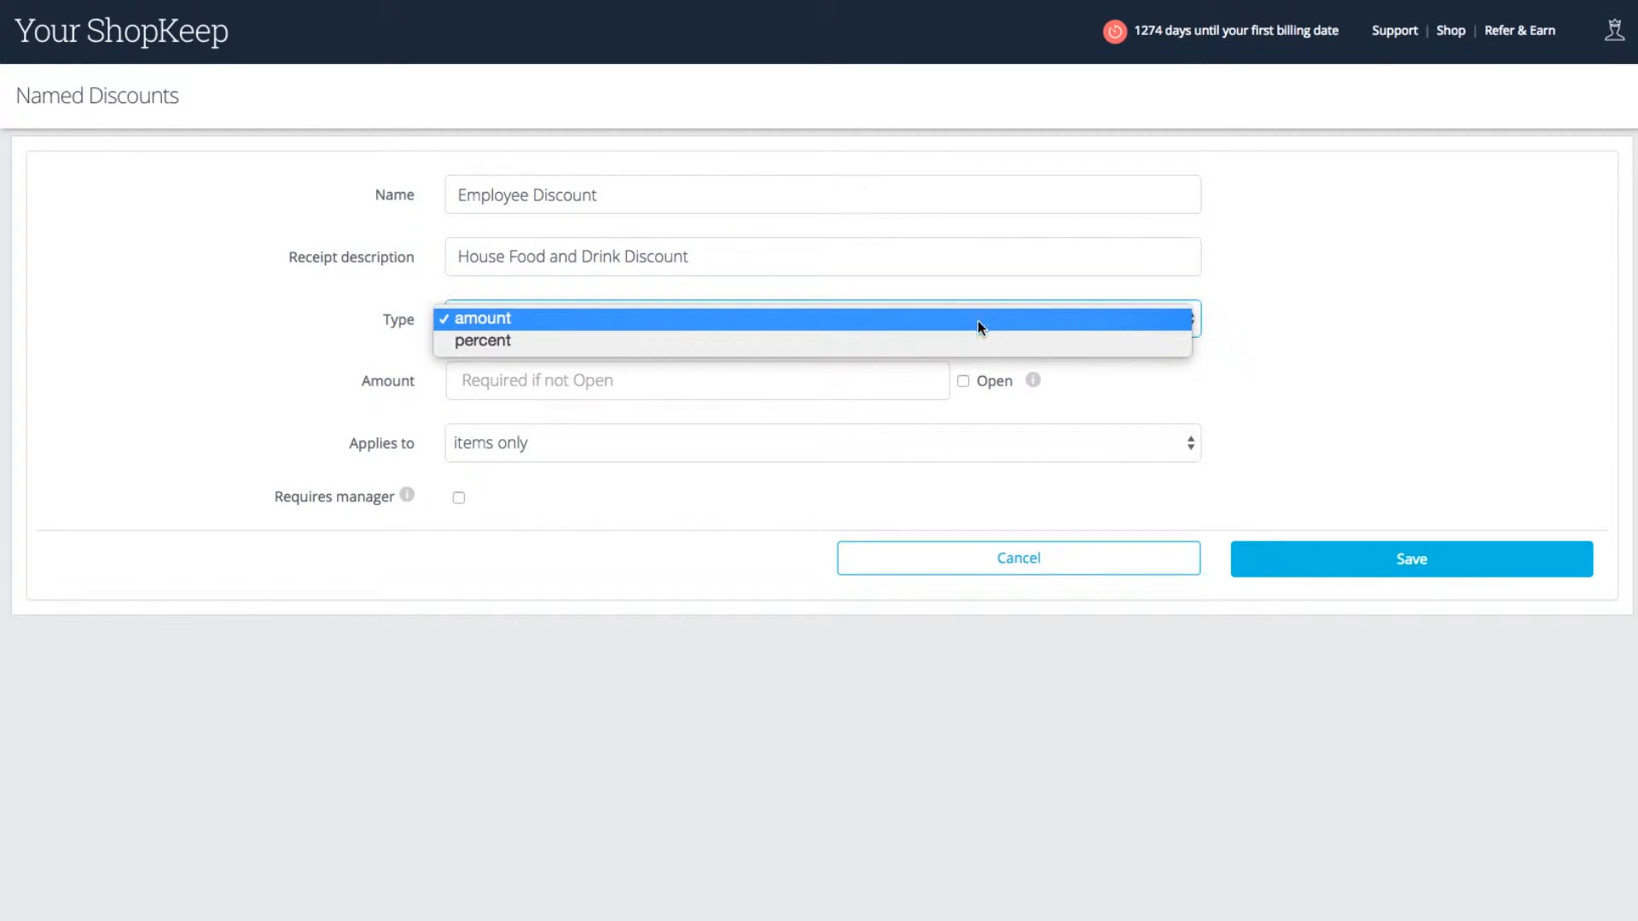
{"action": "left_click", "coordinate": [970, 340]}
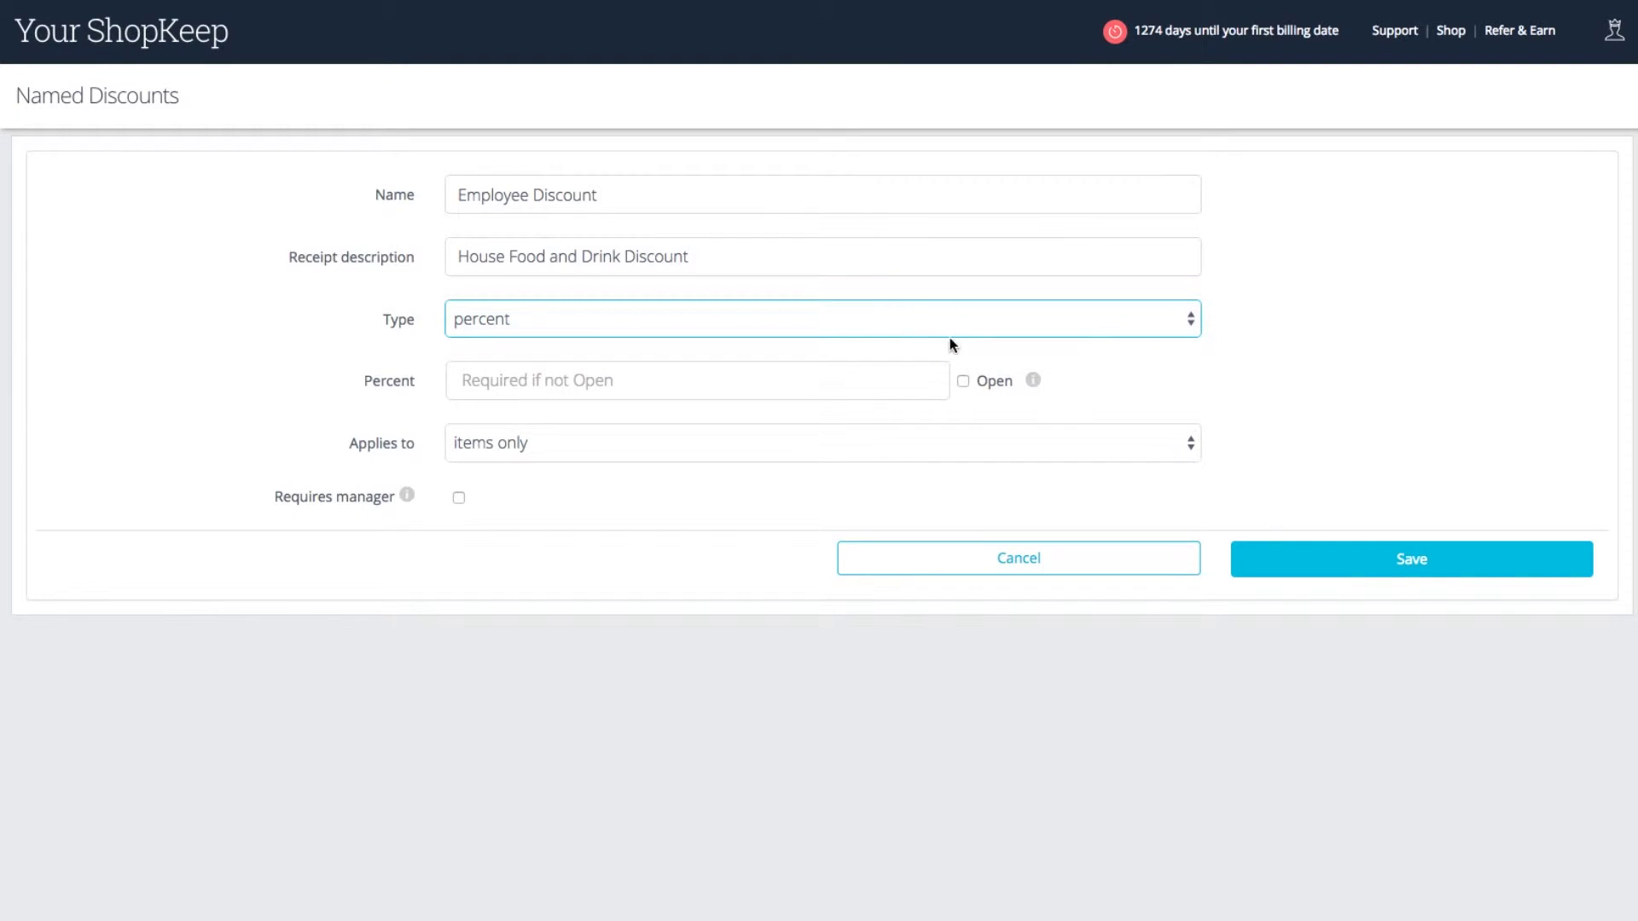
{"action": "left_click", "coordinate": [882, 384]}
{"action": "type", "text": "75"}
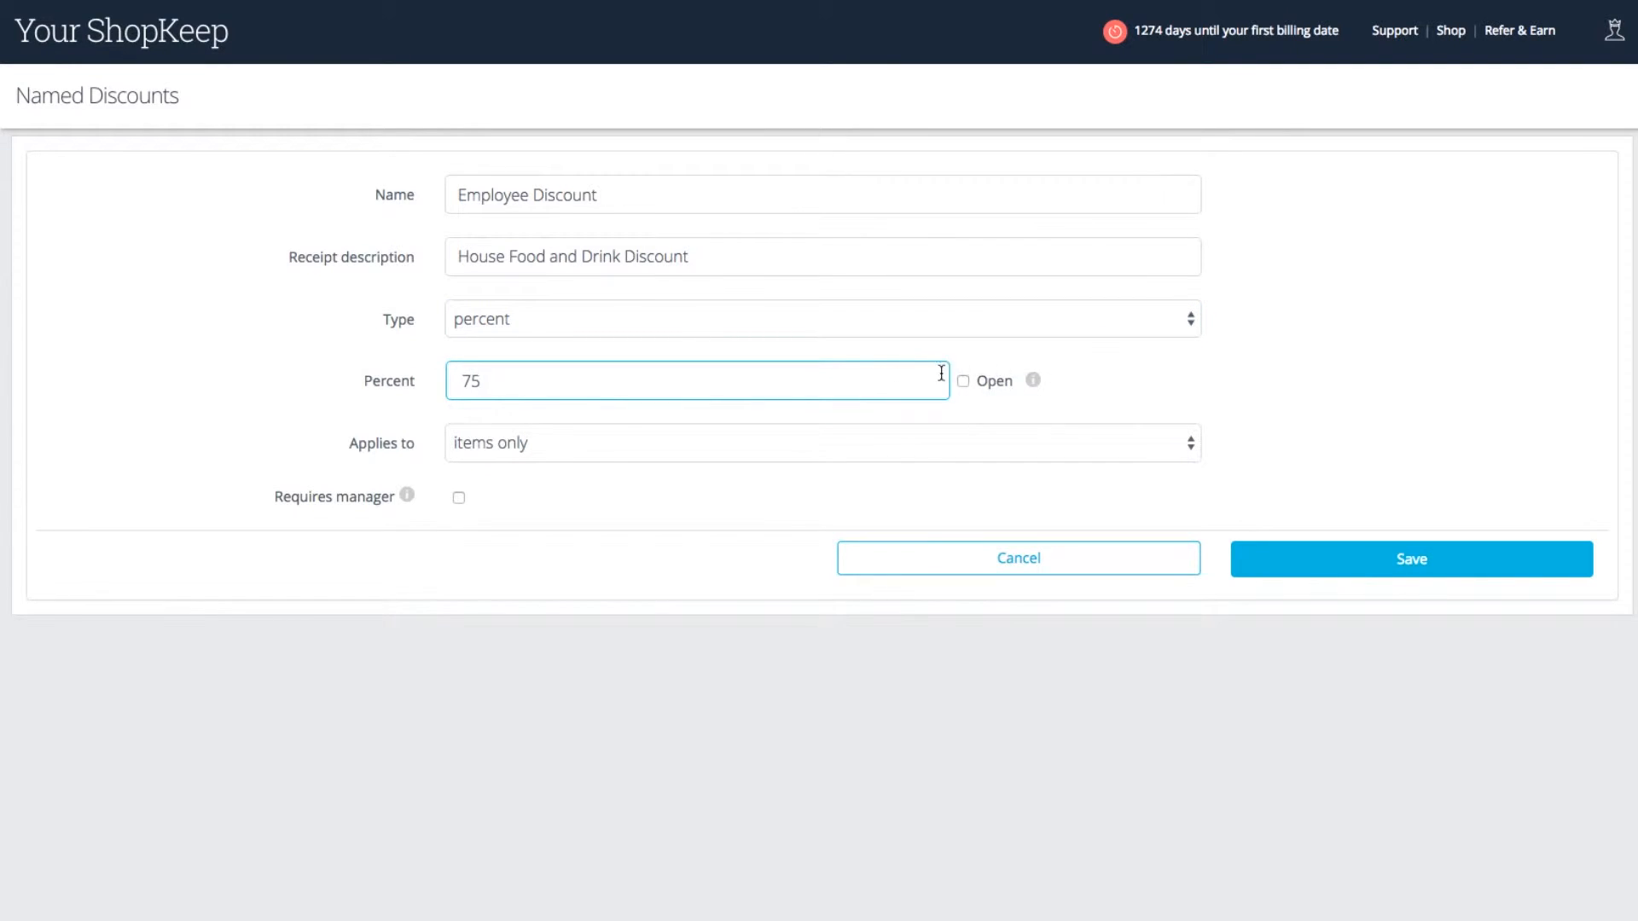
- Apply it to items and transactions, require manager approval, and save it
{"action": "left_click", "coordinate": [909, 441]}
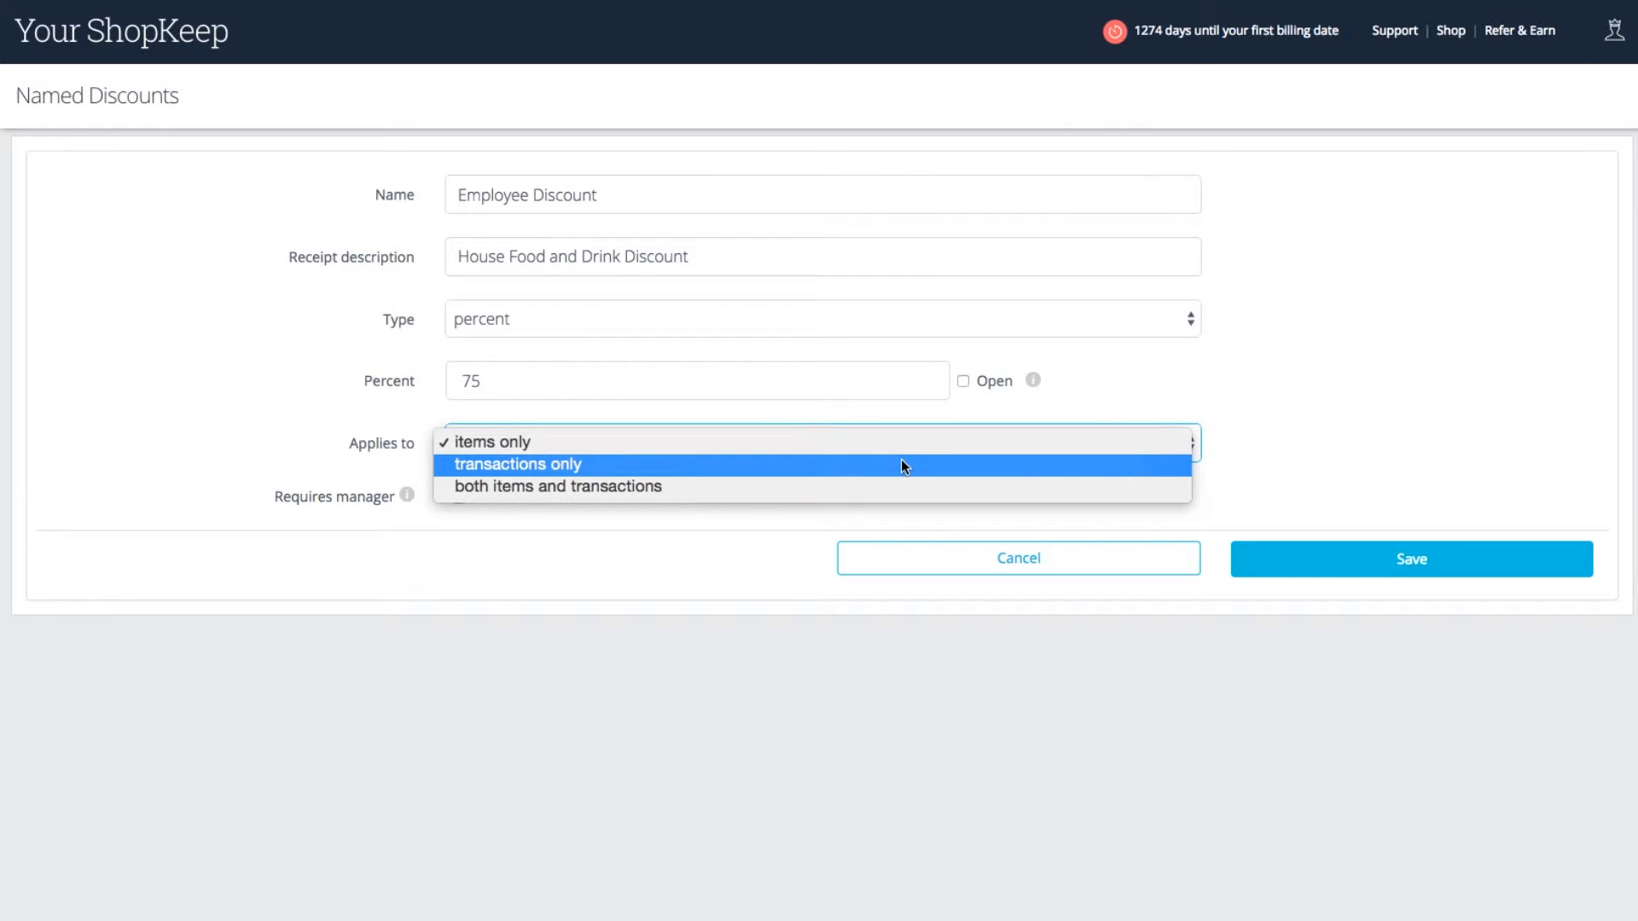
{"action": "left_click", "coordinate": [882, 487]}
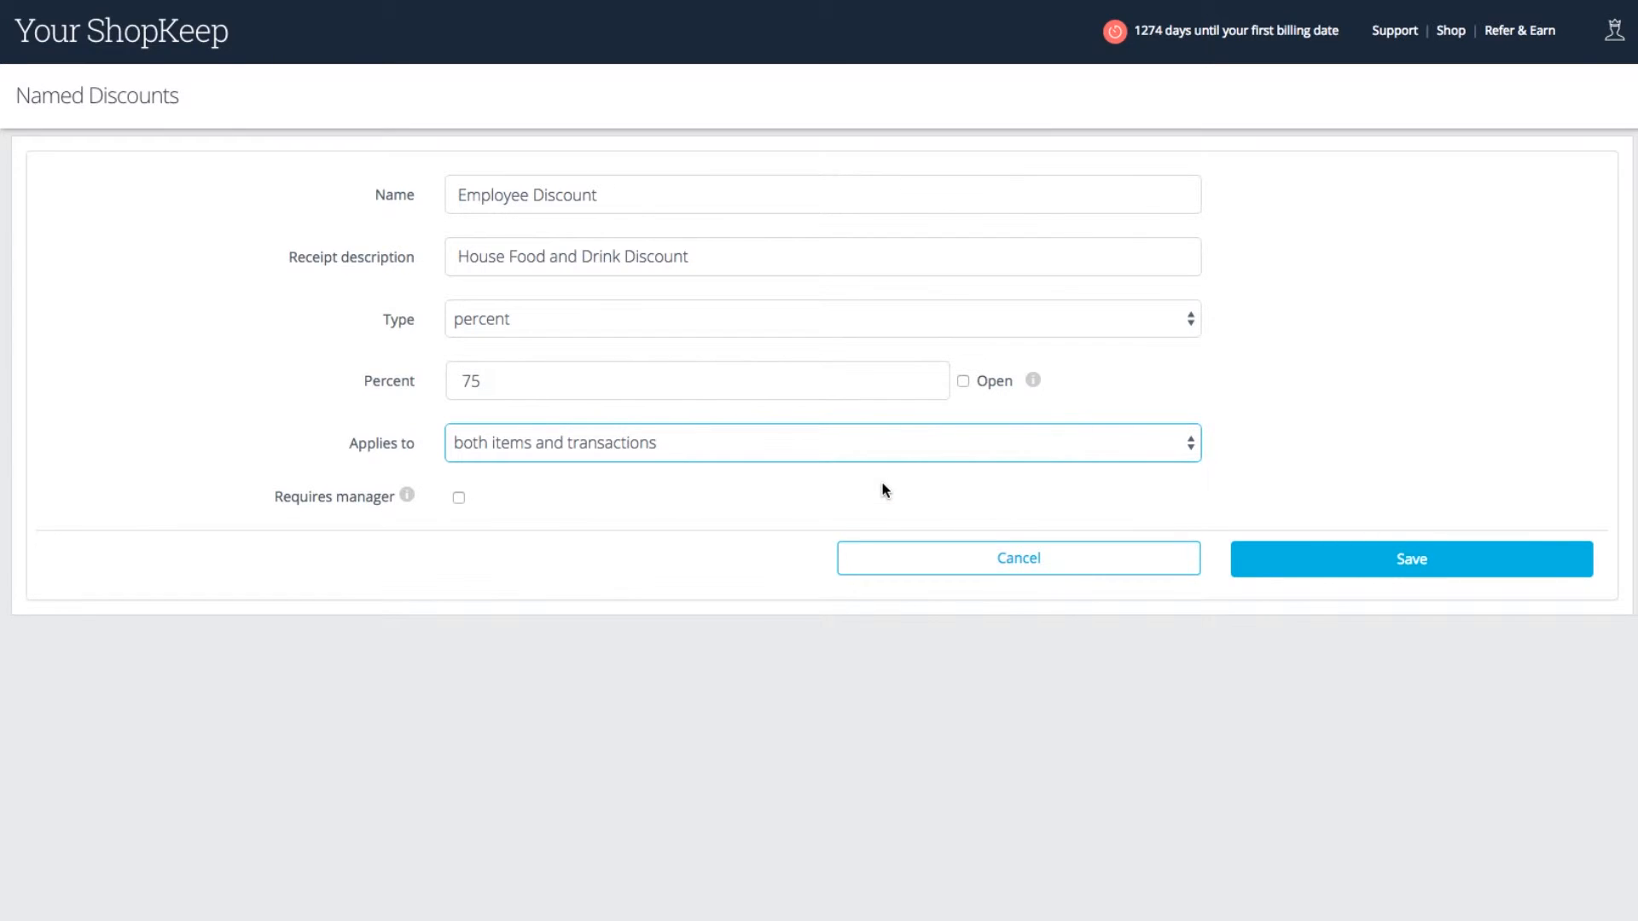
{"action": "left_click", "coordinate": [457, 498]}
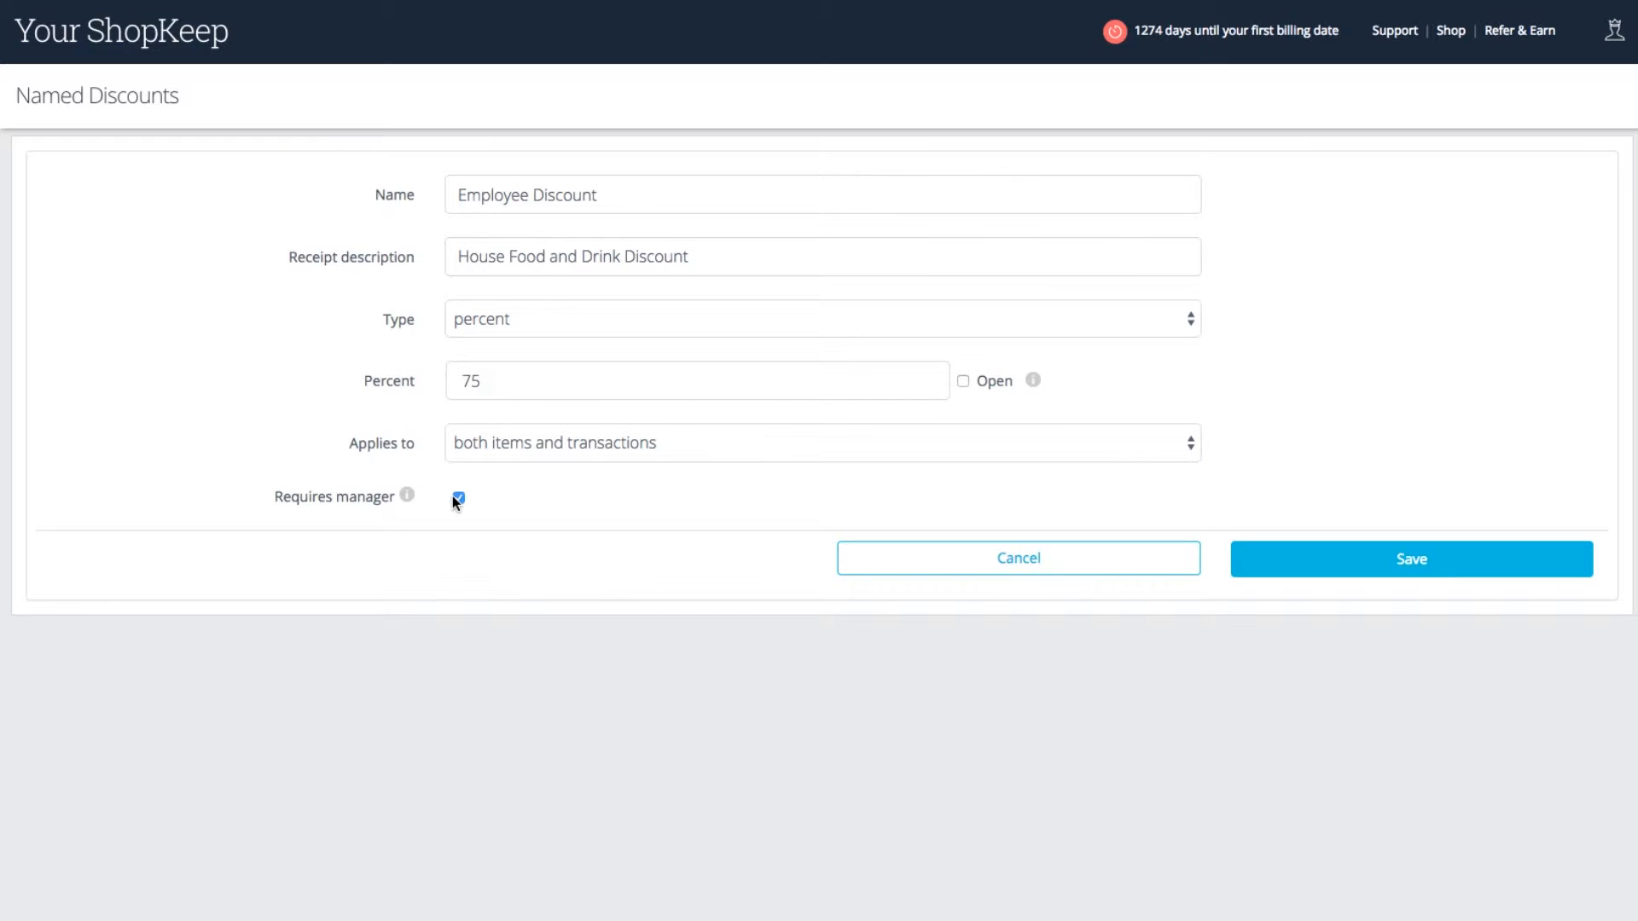
{"action": "left_click", "coordinate": [1282, 571]}
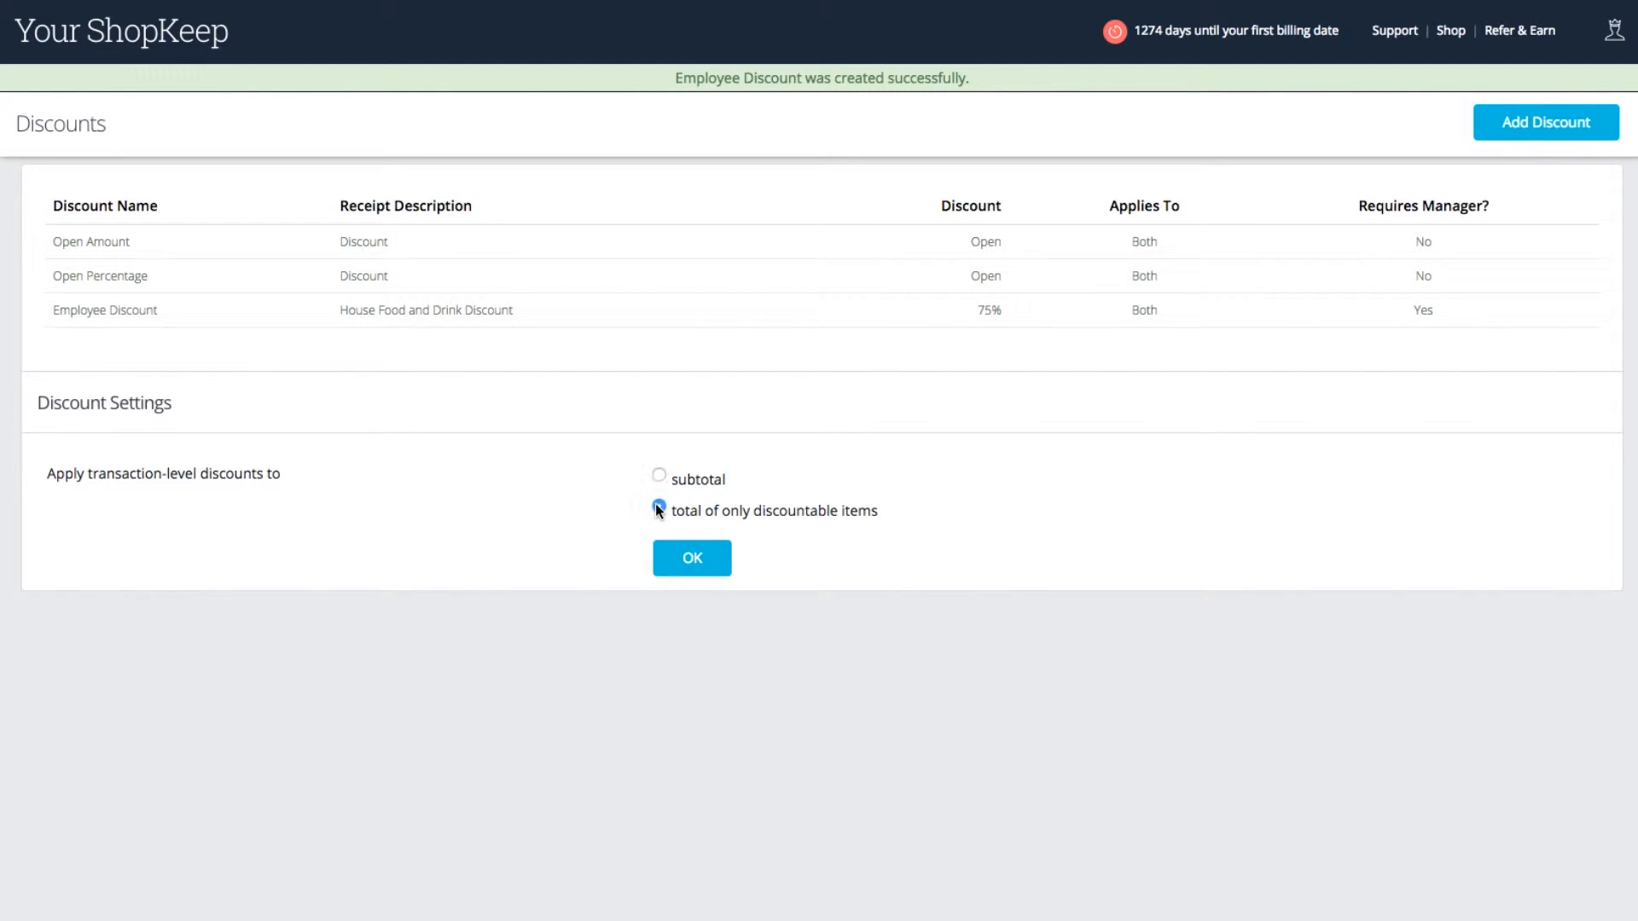
- Confirm transaction-level discounts apply only to the total of discountable items
{"action": "left_click", "coordinate": [660, 559]}
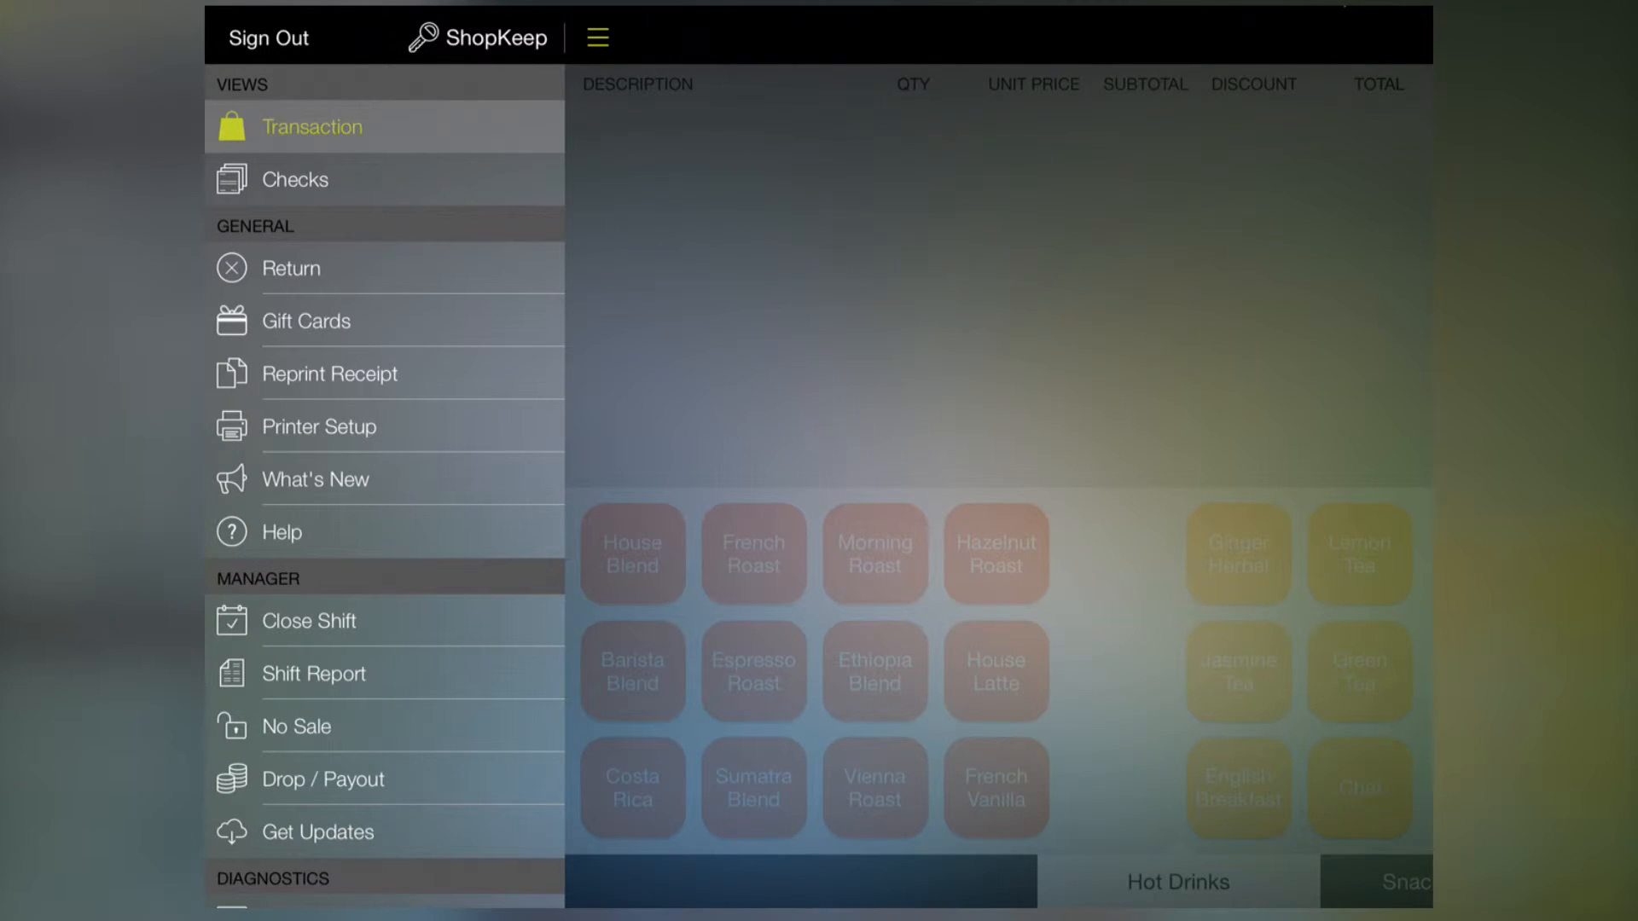
- Get Updates from BackOffice and return to the Transaction screen
{"action": "left_click", "coordinate": [317, 832]}
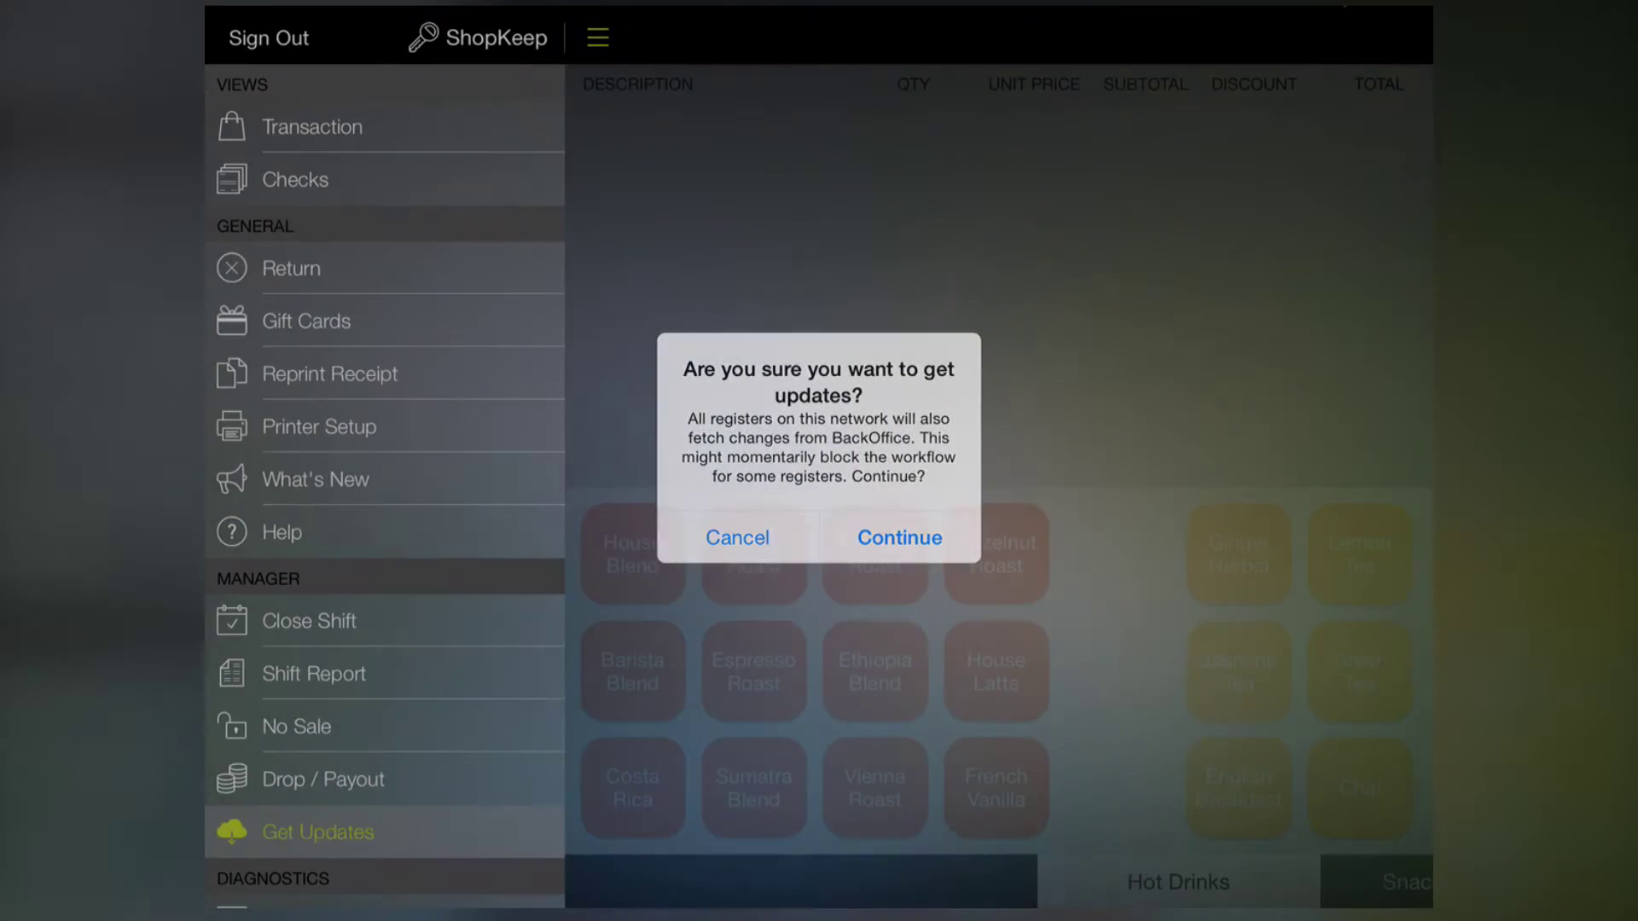
{"action": "left_click", "coordinate": [900, 538]}
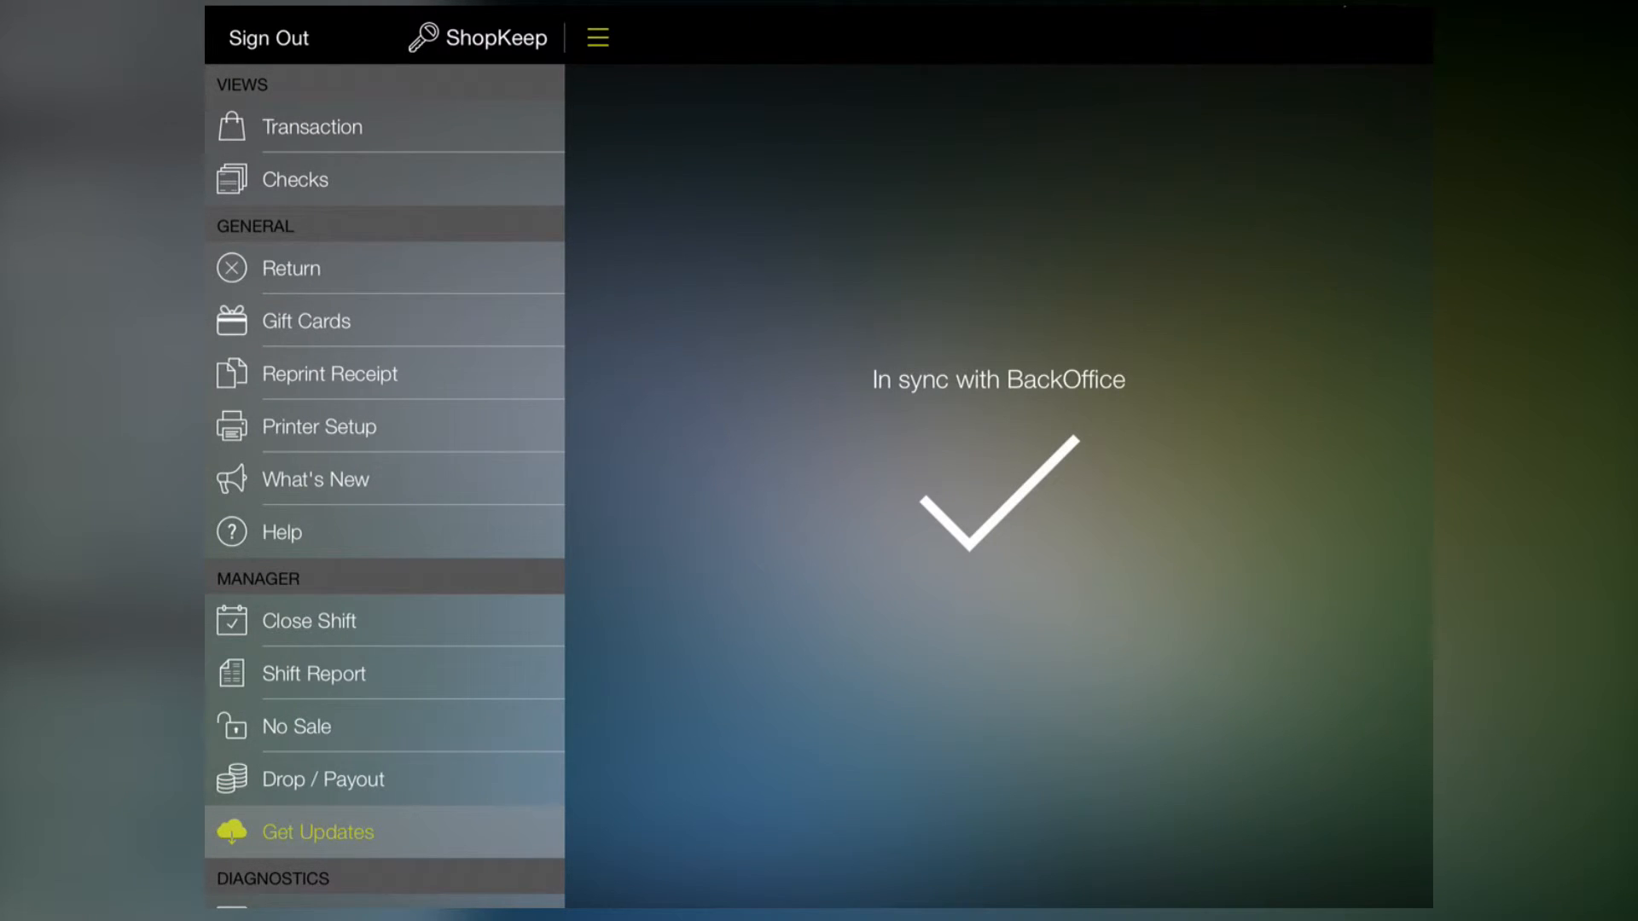
{"action": "left_click", "coordinate": [312, 127]}
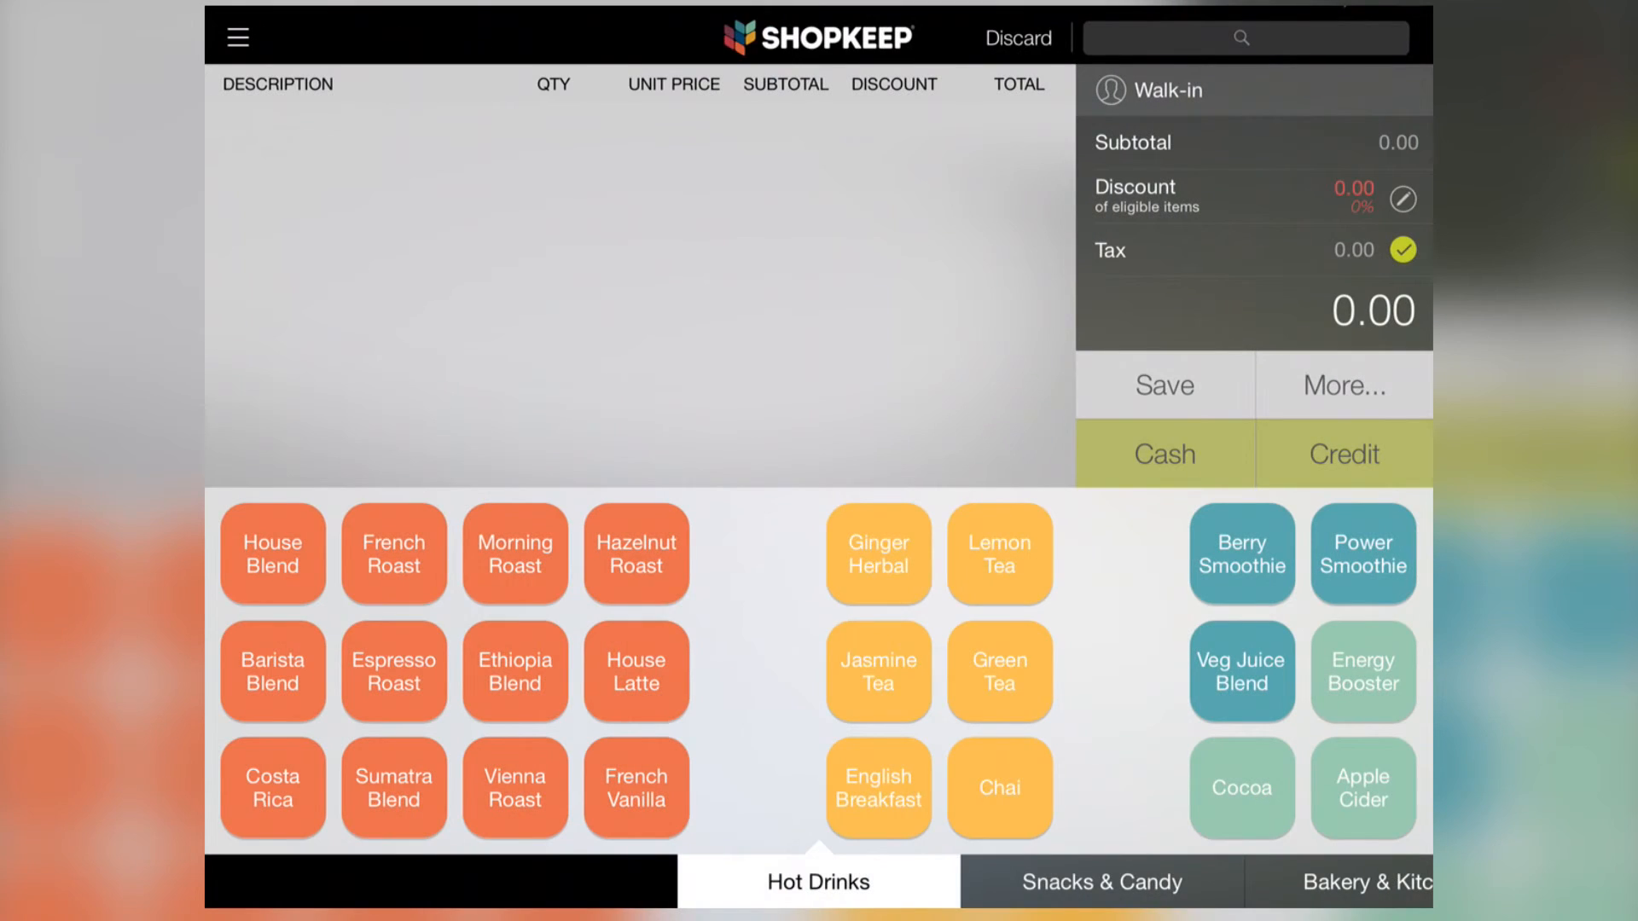
- Add House Blend and Kitchen Sink Sandwich to the order, dismissing the item-level discount list
{"action": "left_click", "coordinate": [273, 554]}
{"action": "left_click", "coordinate": [1363, 882]}
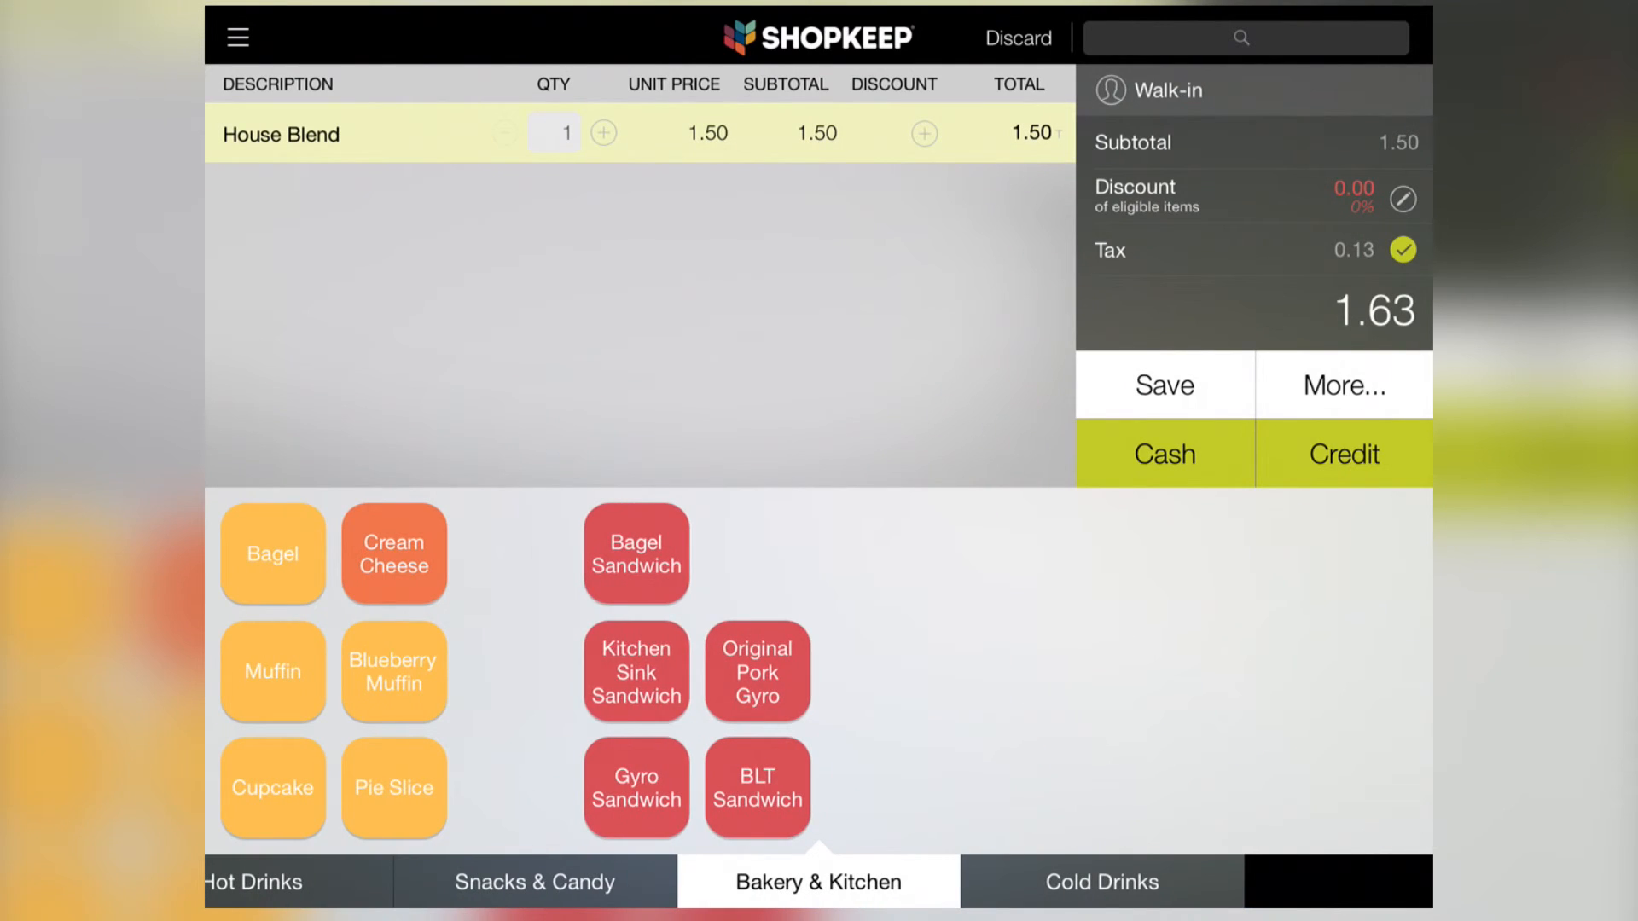
{"action": "left_click", "coordinate": [636, 672]}
{"action": "left_click", "coordinate": [925, 192]}
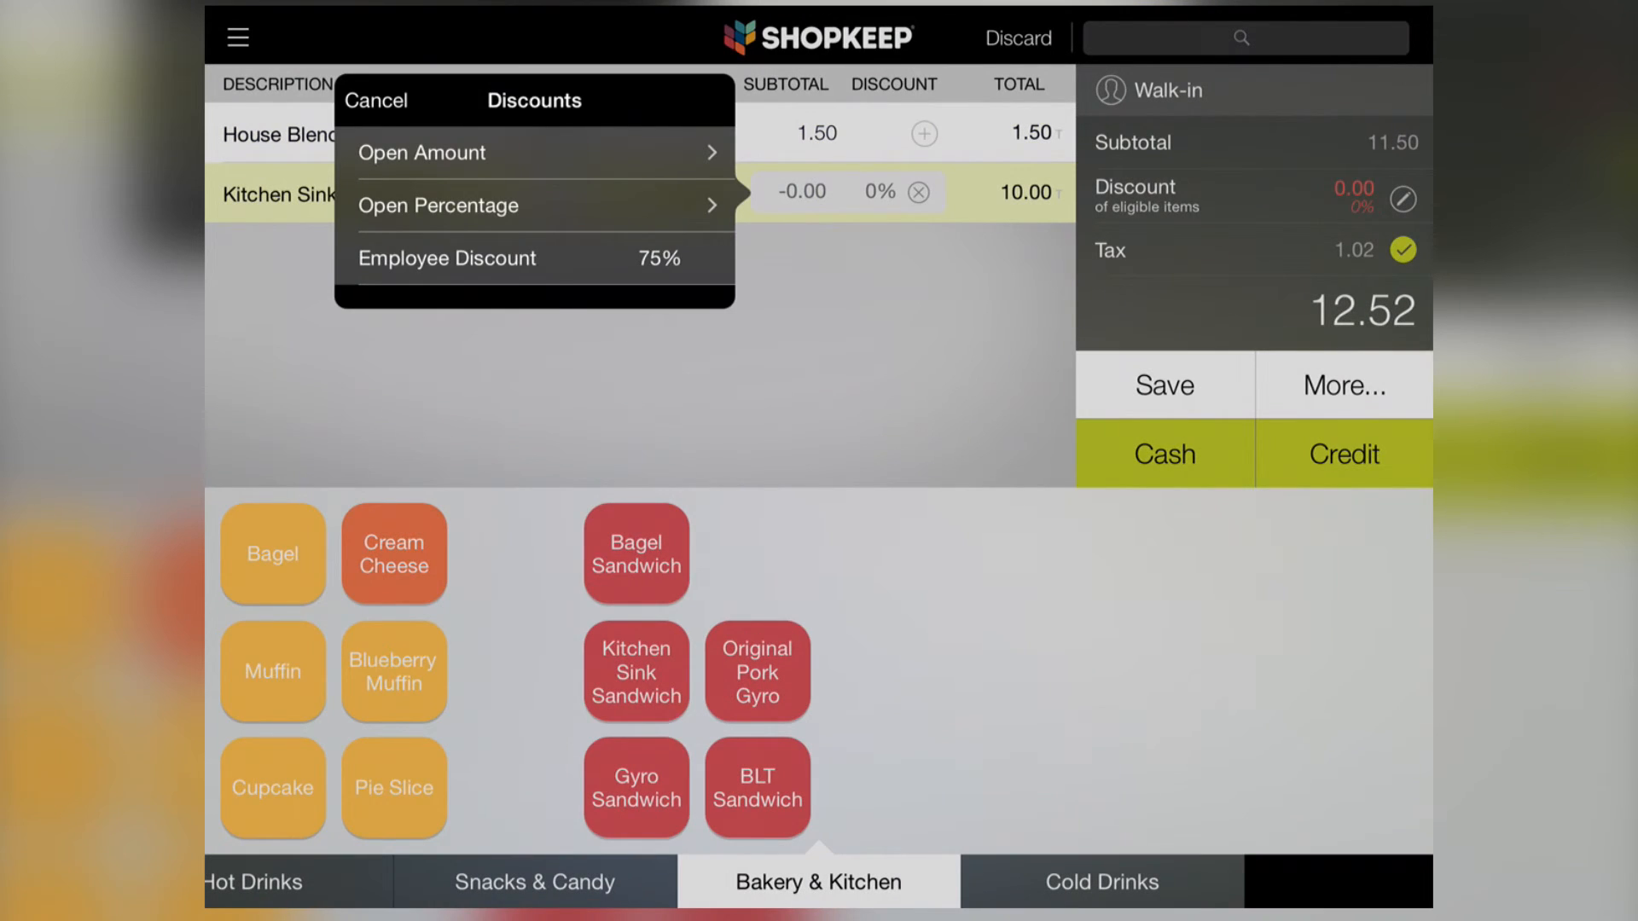
{"action": "left_click", "coordinate": [377, 100]}
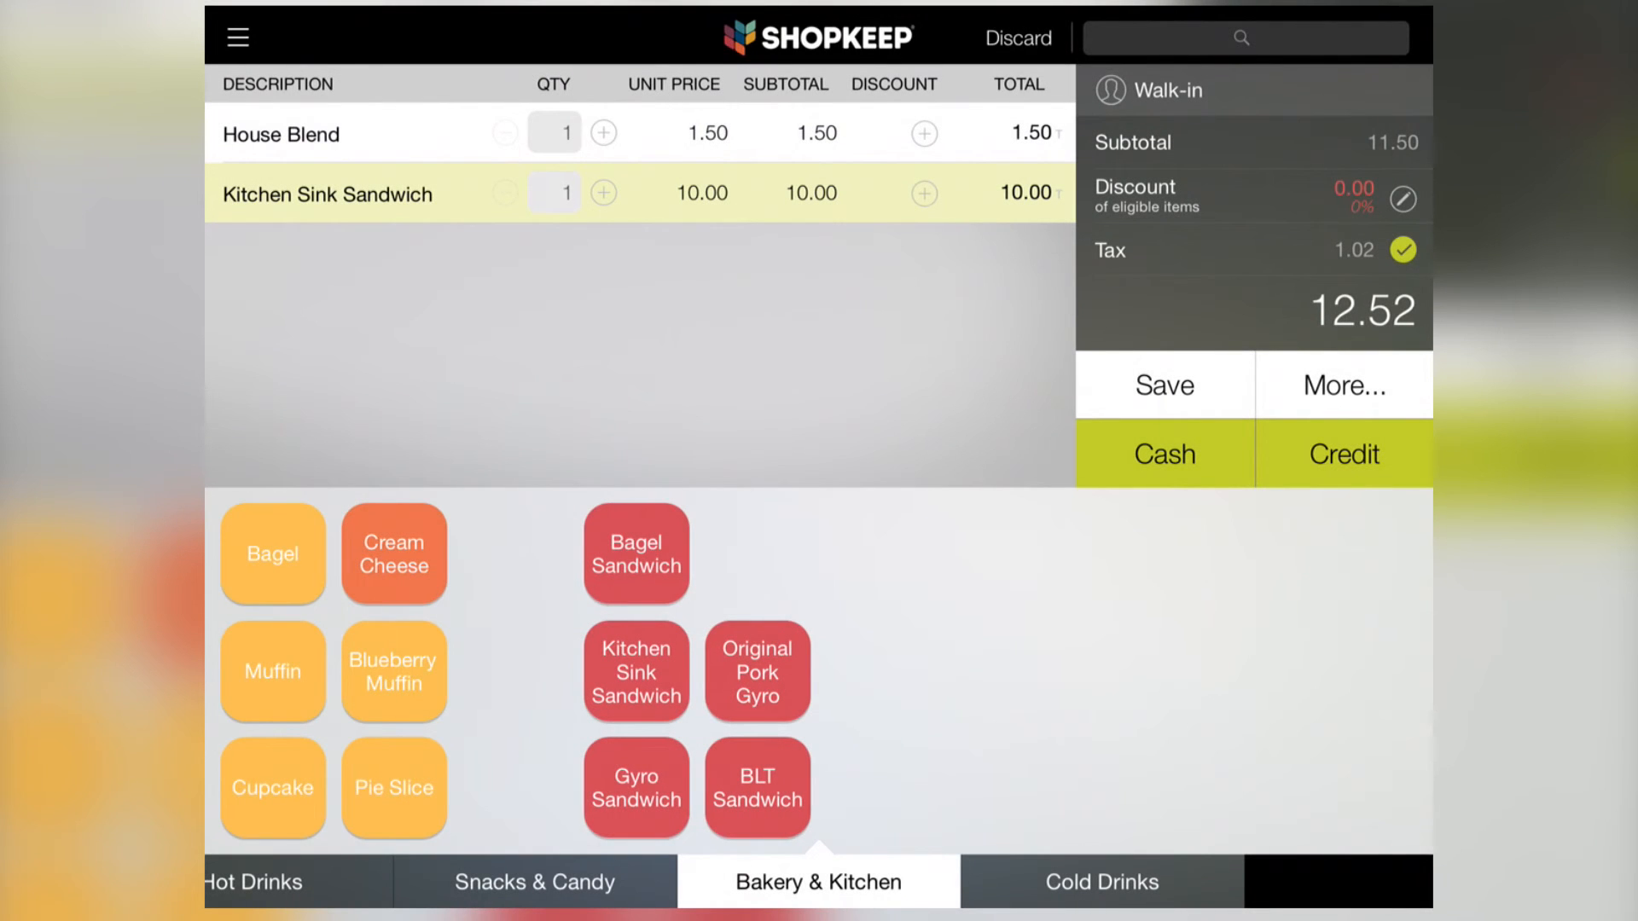
- Apply the 75% Employee Discount to the whole order with the manager passcode, totalling 3.13
{"action": "left_click", "coordinate": [1403, 199]}
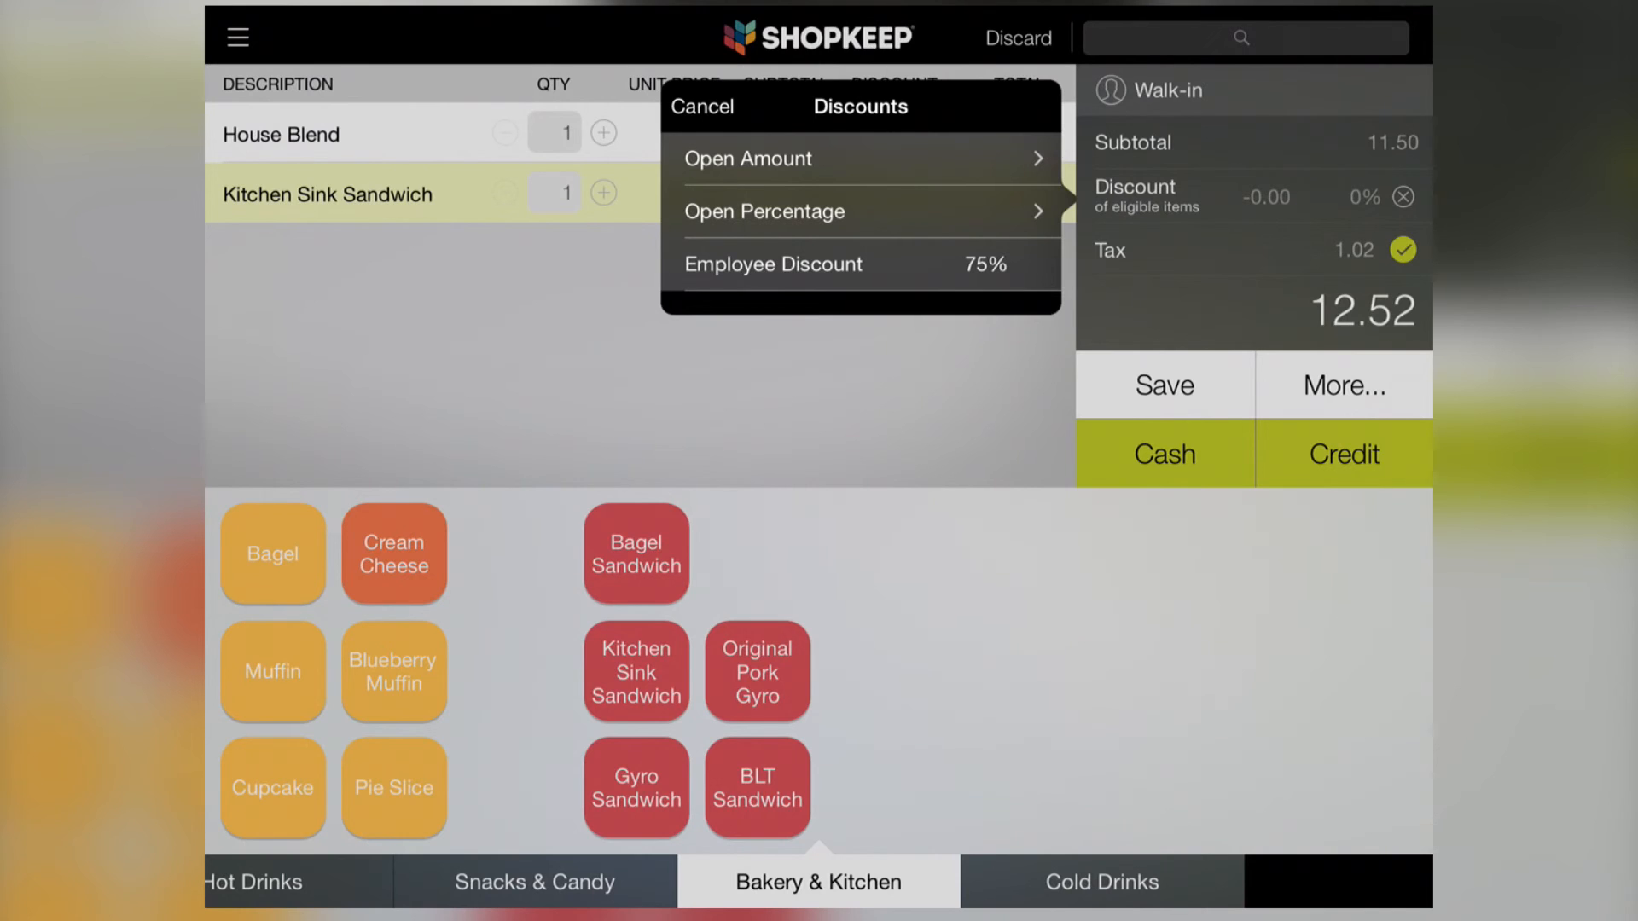
{"action": "left_click", "coordinate": [774, 263]}
{"action": "left_click", "coordinate": [745, 322]}
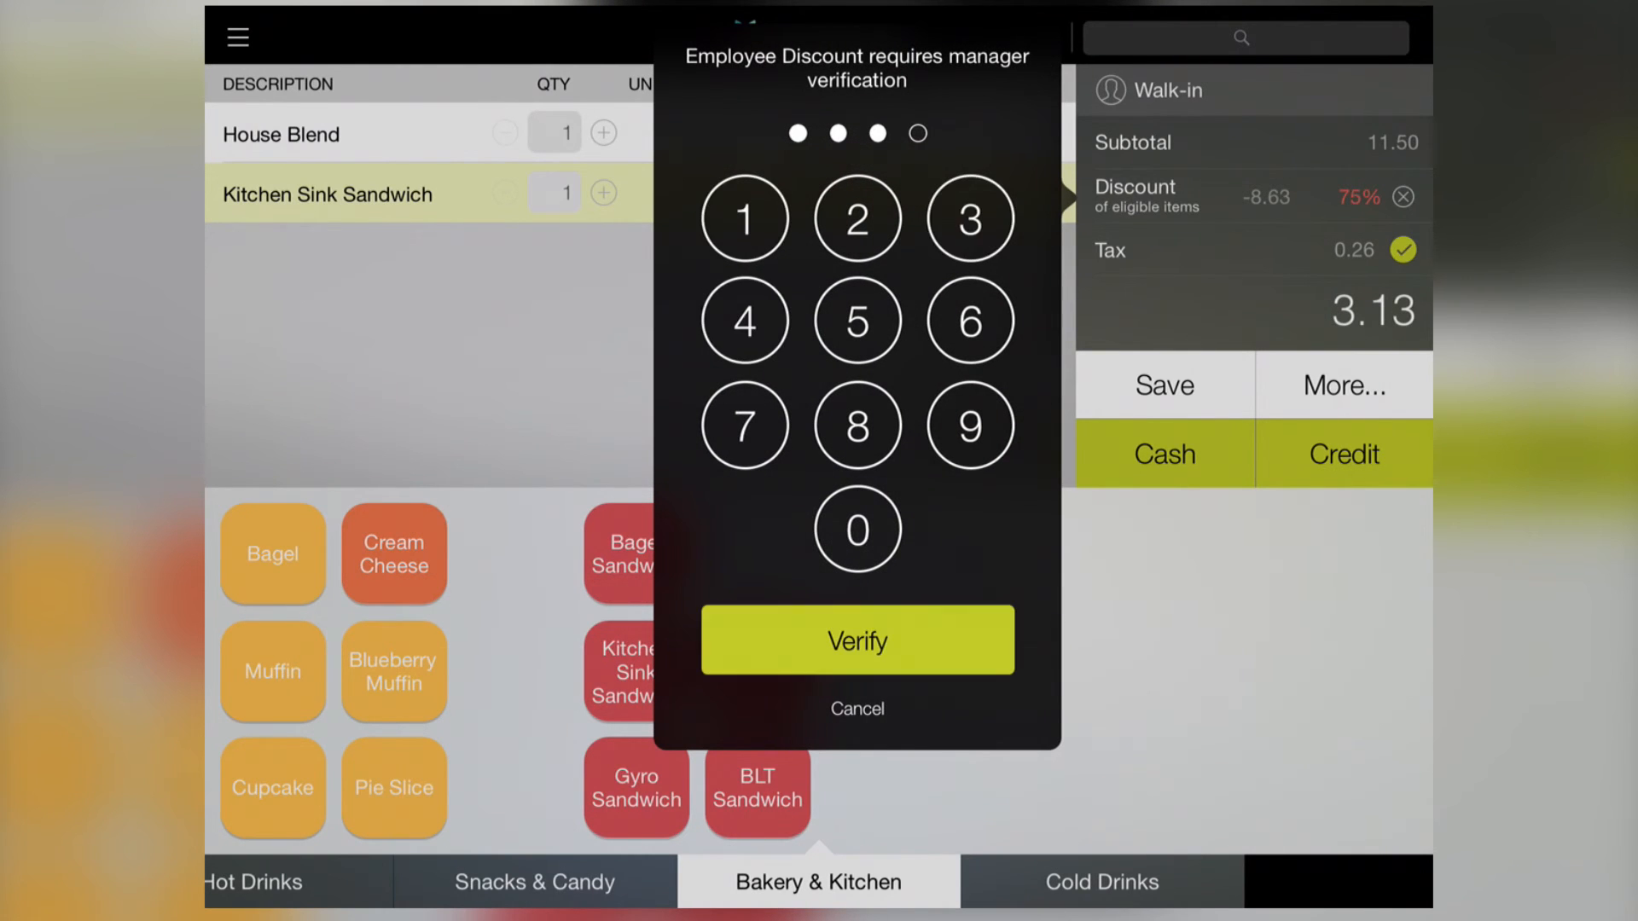
{"action": "left_click", "coordinate": [970, 425]}
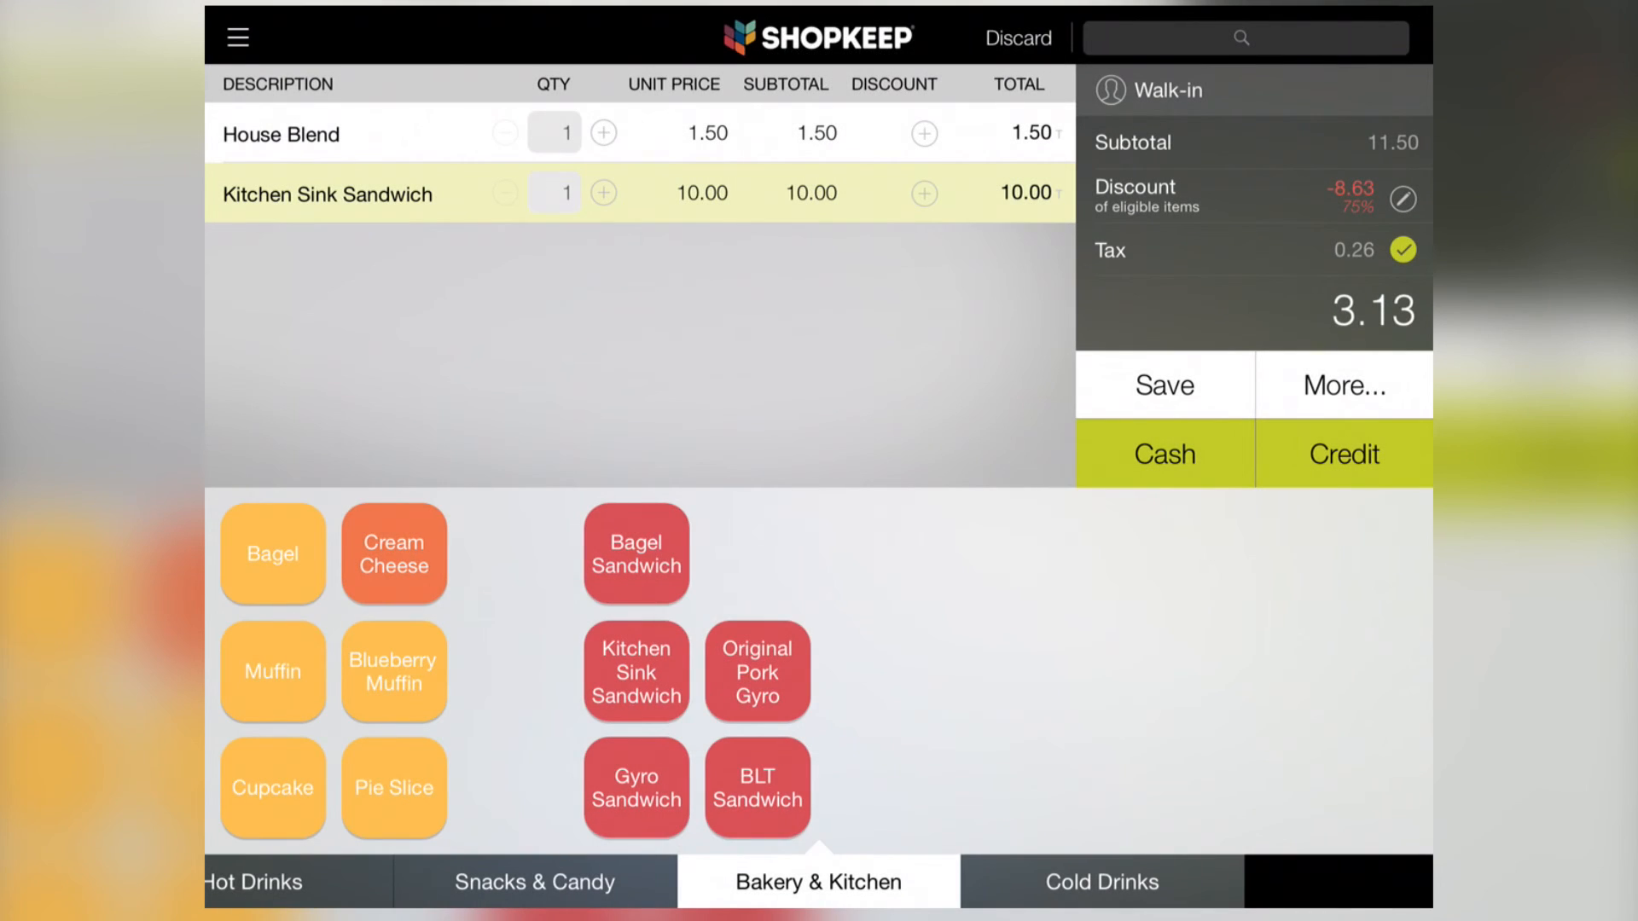
- Tender 10.00 cash for the 3.13 sale, leaving 6.87 change due
{"action": "left_click", "coordinate": [1166, 454]}
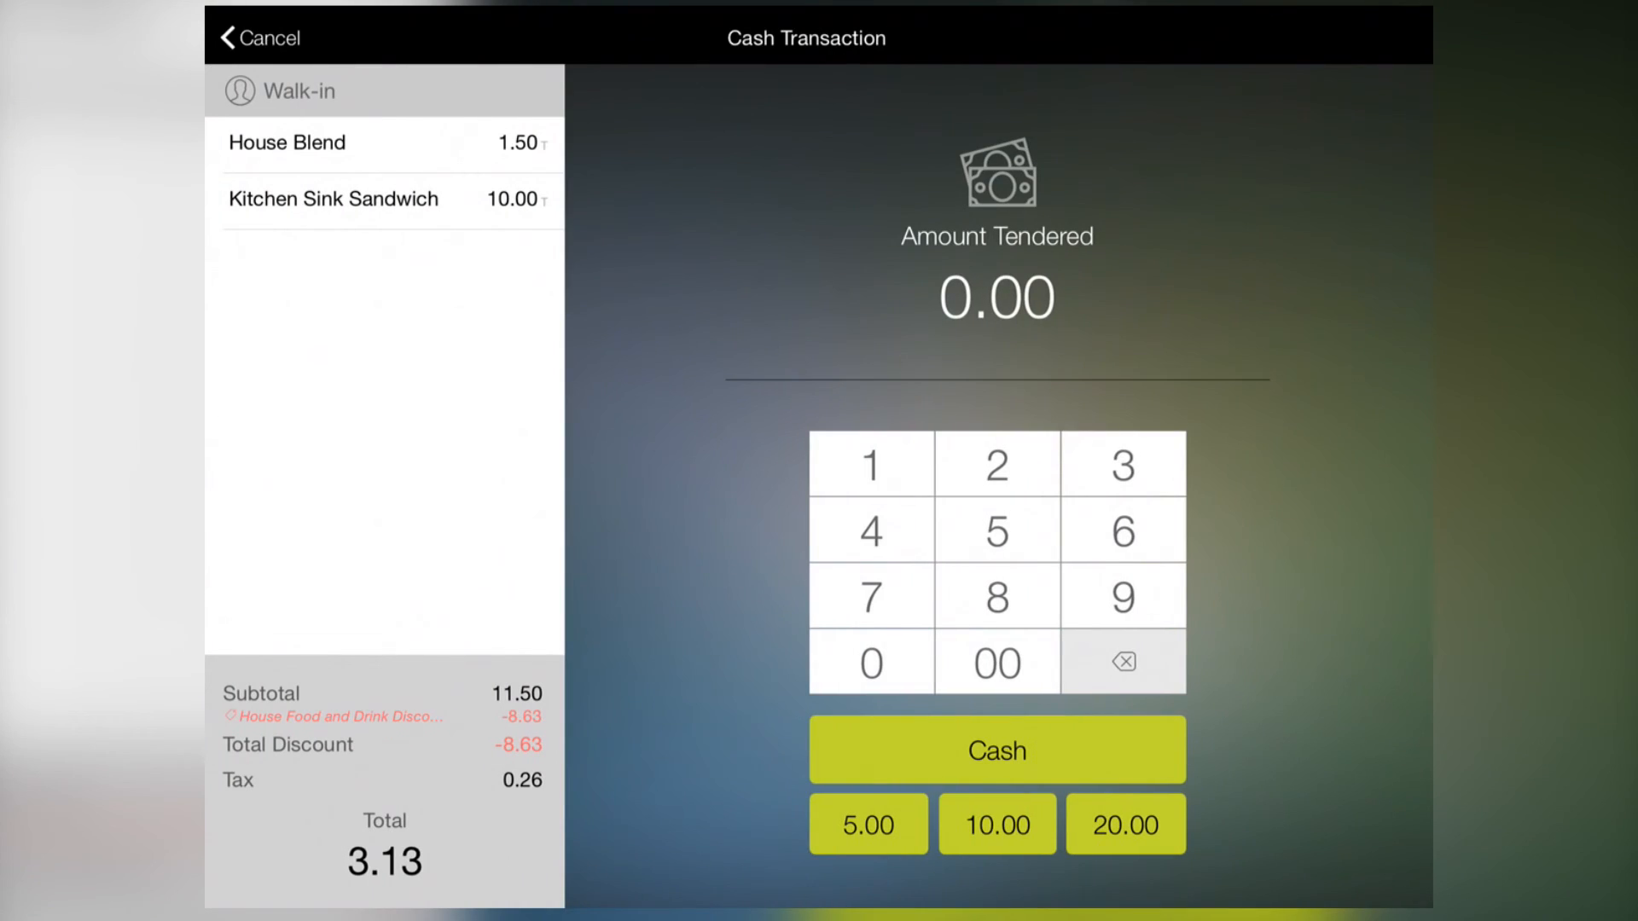
{"action": "left_click", "coordinate": [996, 826]}
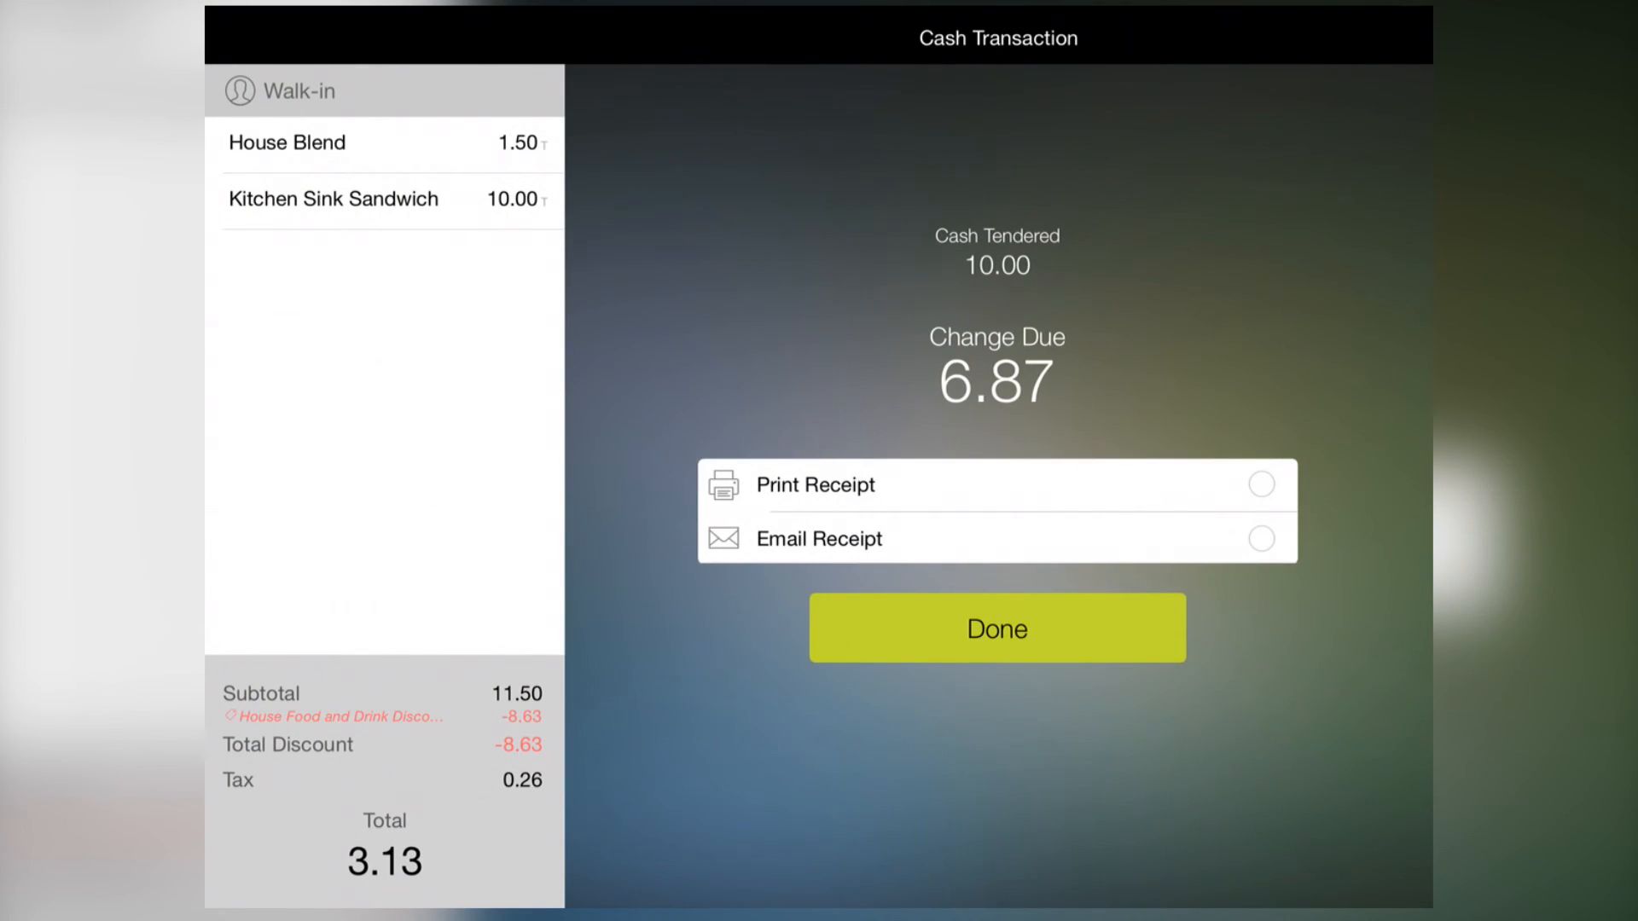